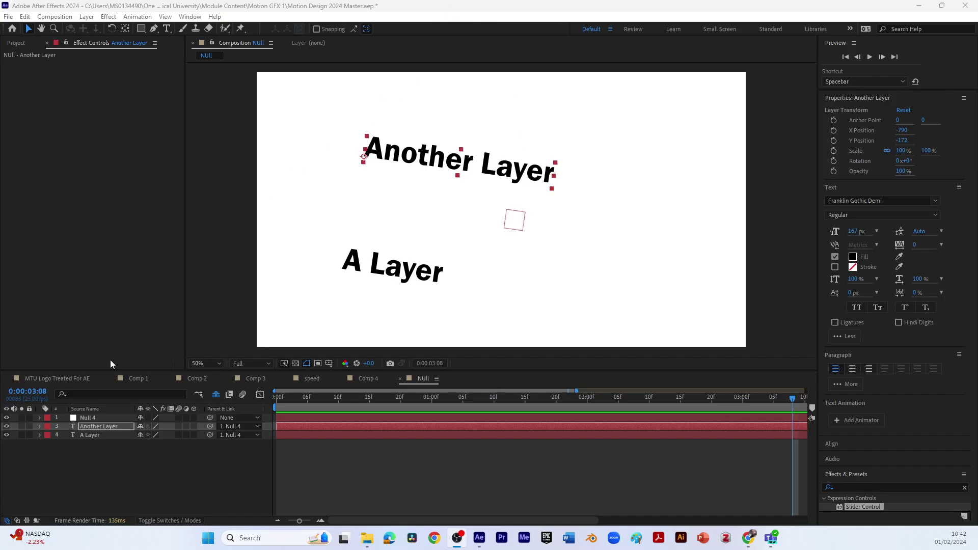
Drag Null 4 to 975, 510 so both parented text layers shift with it
click(101, 419)
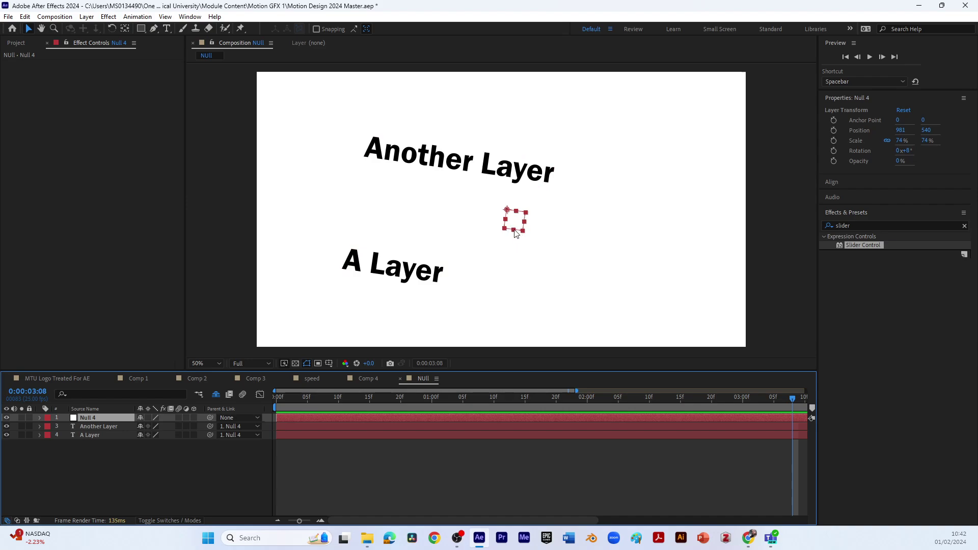
mouse_move(515, 225)
mouse_down()
mouse_move(530, 220)
mouse_move(507, 206)
mouse_move(537, 192)
mouse_move(500, 216)
mouse_up()
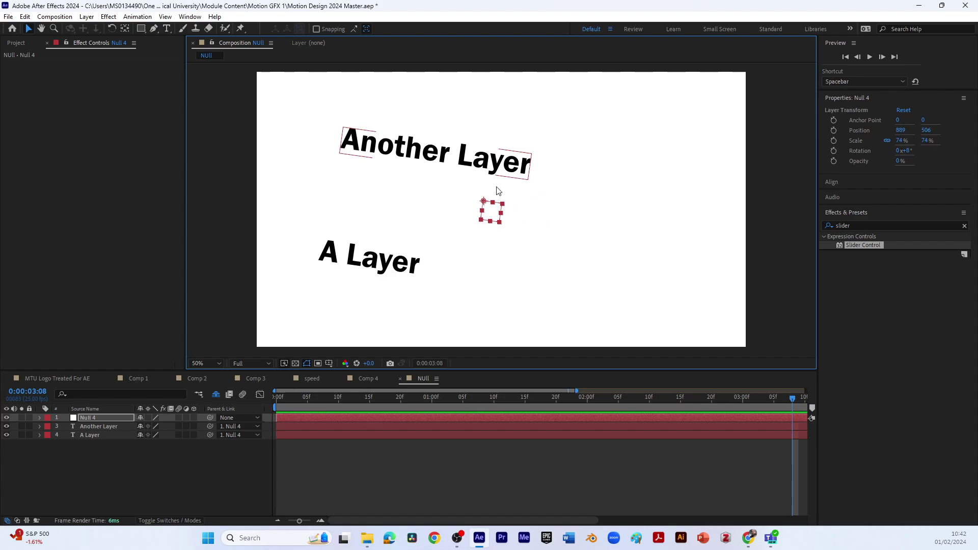
click(100, 426)
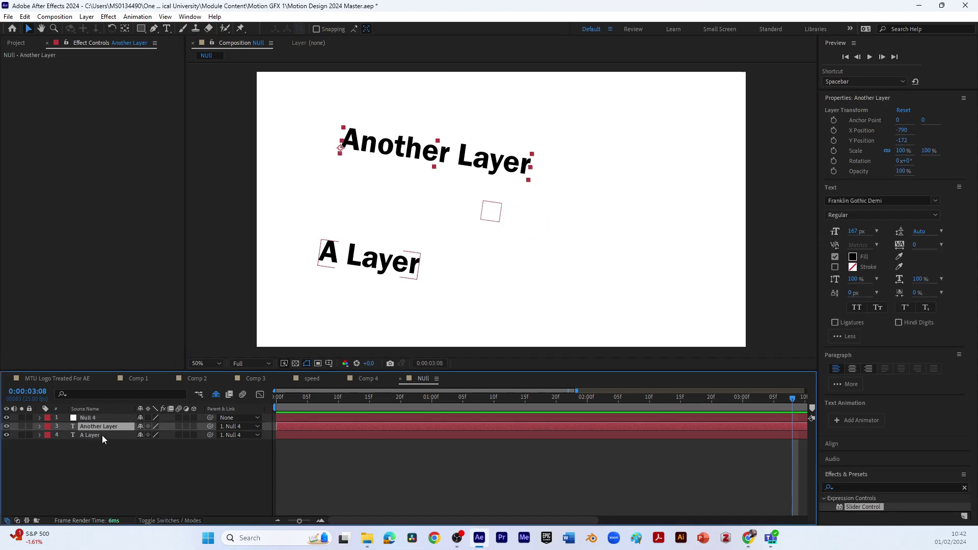
click(103, 435)
click(109, 427)
click(97, 417)
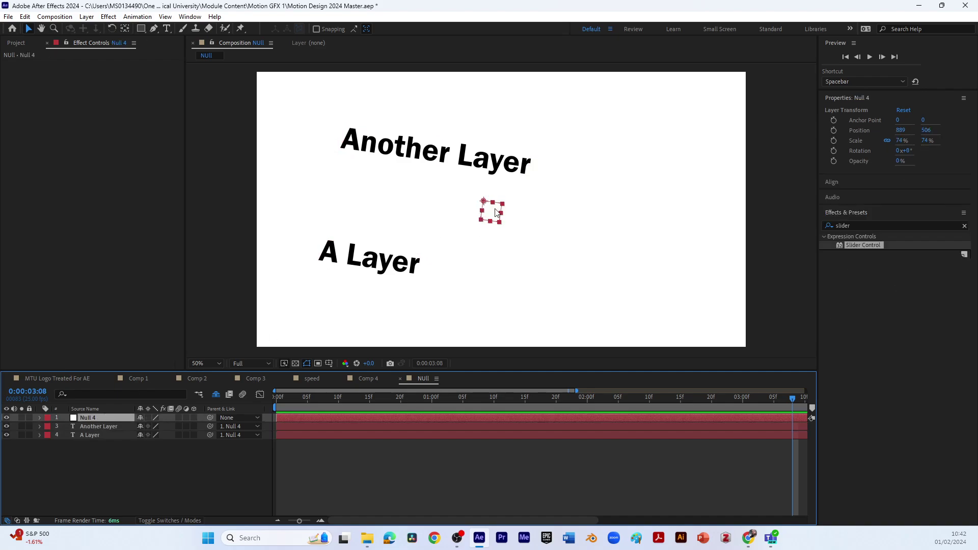
drag(498, 214, 520, 214)
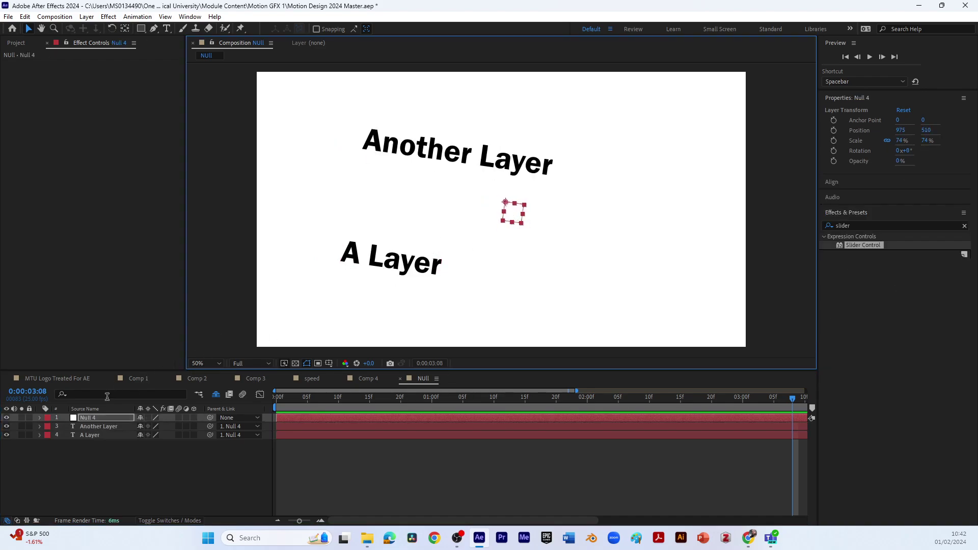
Scrub Null 4's Position X to 1023, moving both text layers right
click(40, 418)
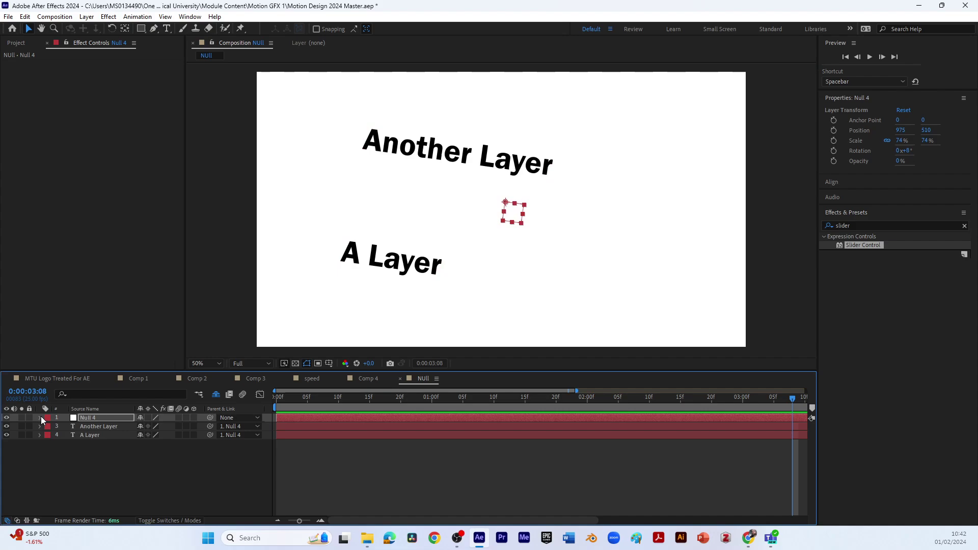
click(49, 427)
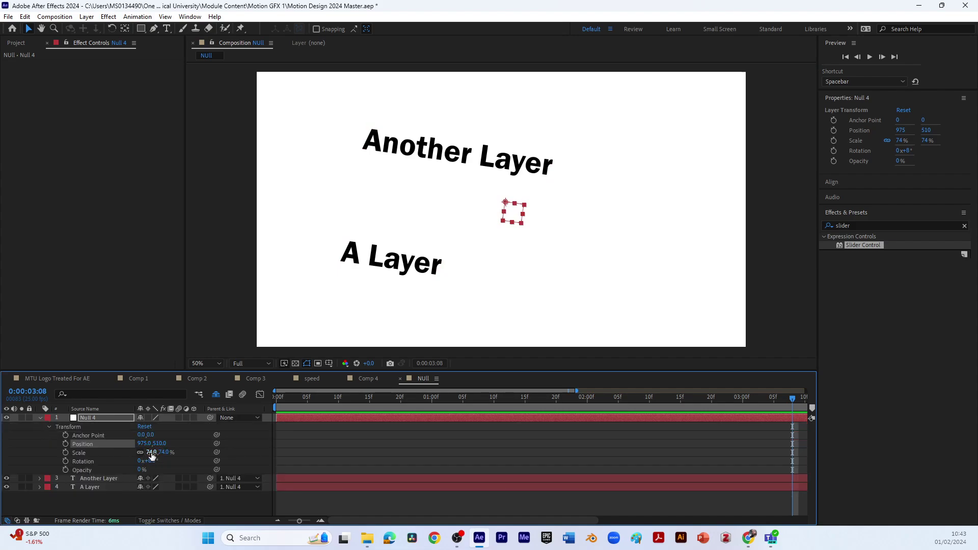
mouse_move(145, 443)
mouse_down()
mouse_move(173, 442)
mouse_move(151, 461)
mouse_move(176, 452)
mouse_move(151, 453)
mouse_up()
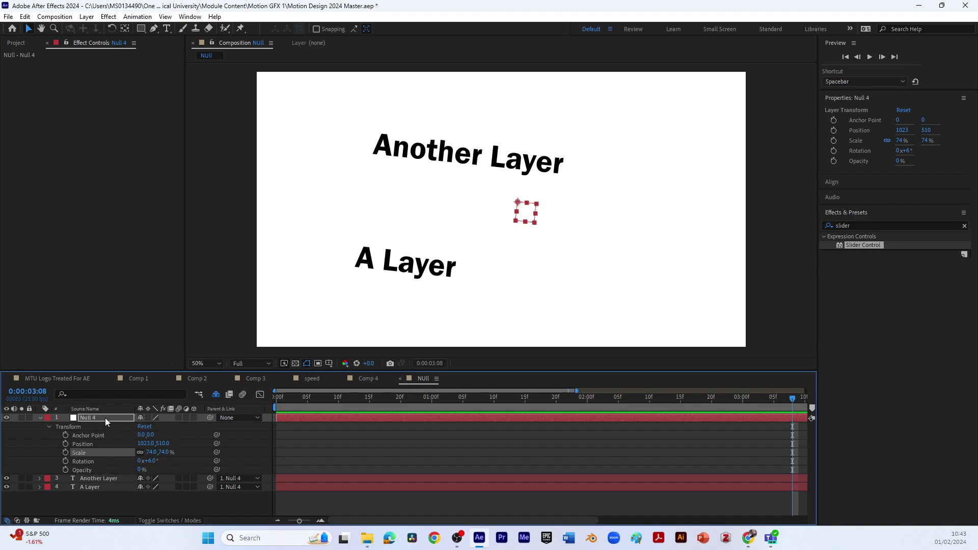
click(93, 419)
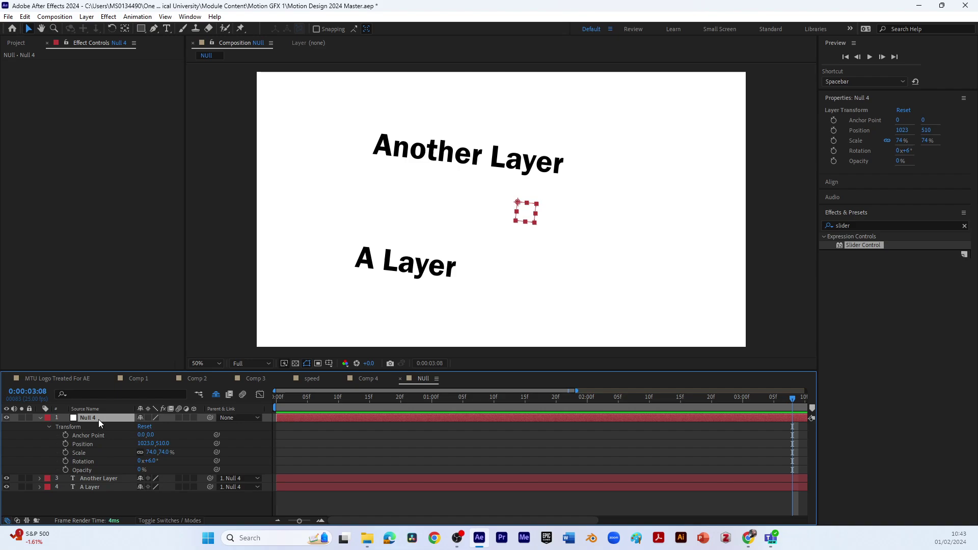
Delete Null 4 and reset both text layers' Rotation to 0°
key(Delete)
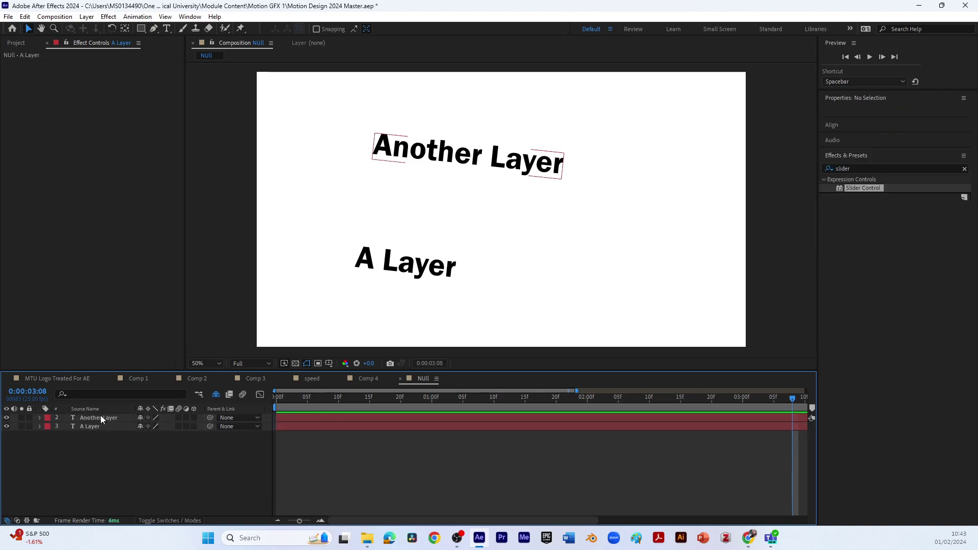
drag(84, 439, 87, 416)
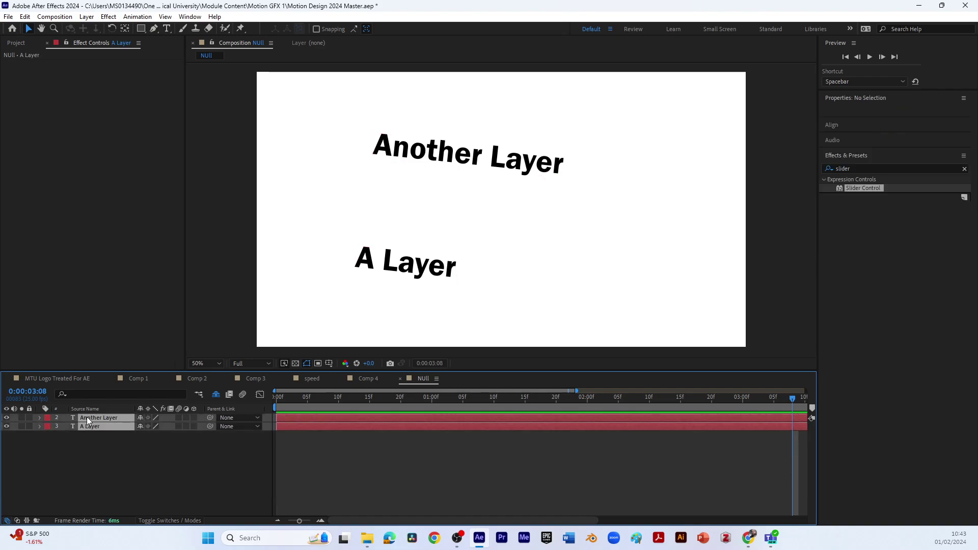
key(r)
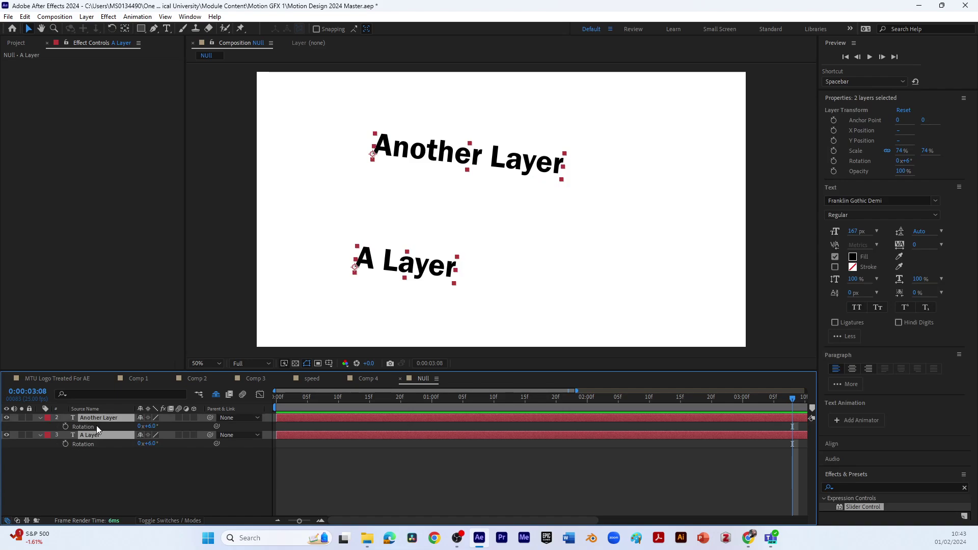
right_click(97, 427)
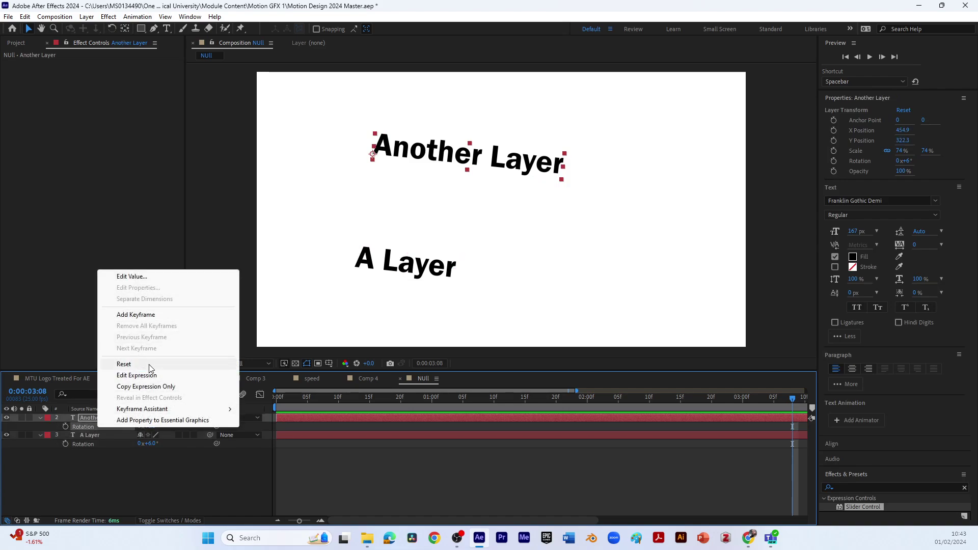
click(124, 364)
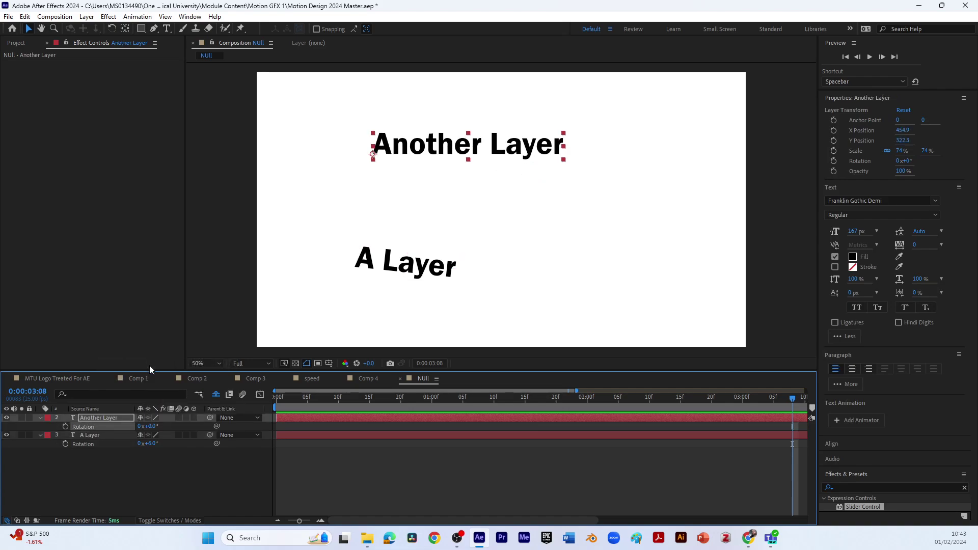
right_click(96, 444)
click(124, 382)
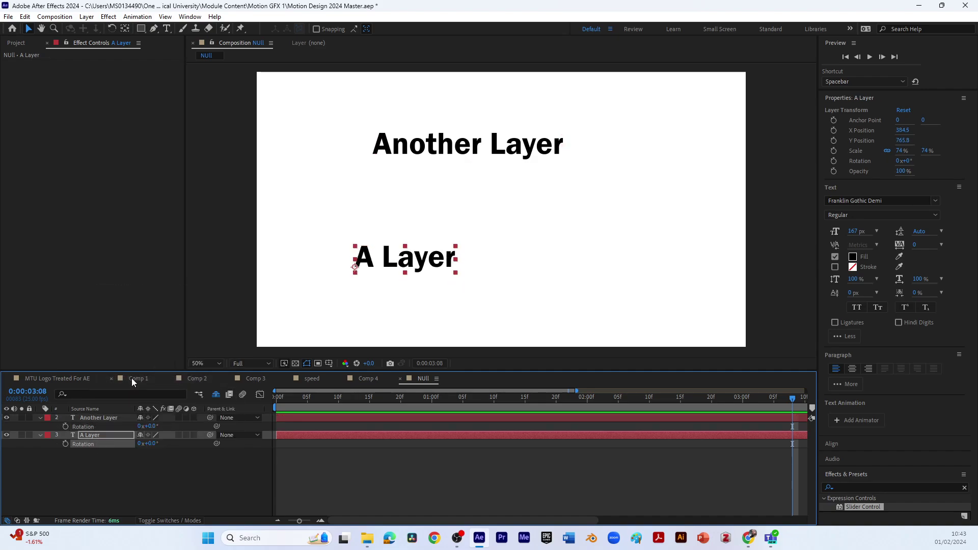
Move A Layer right to 746.5, 775.8 and show both layers' Position values
click(111, 467)
click(95, 435)
drag(416, 262, 508, 264)
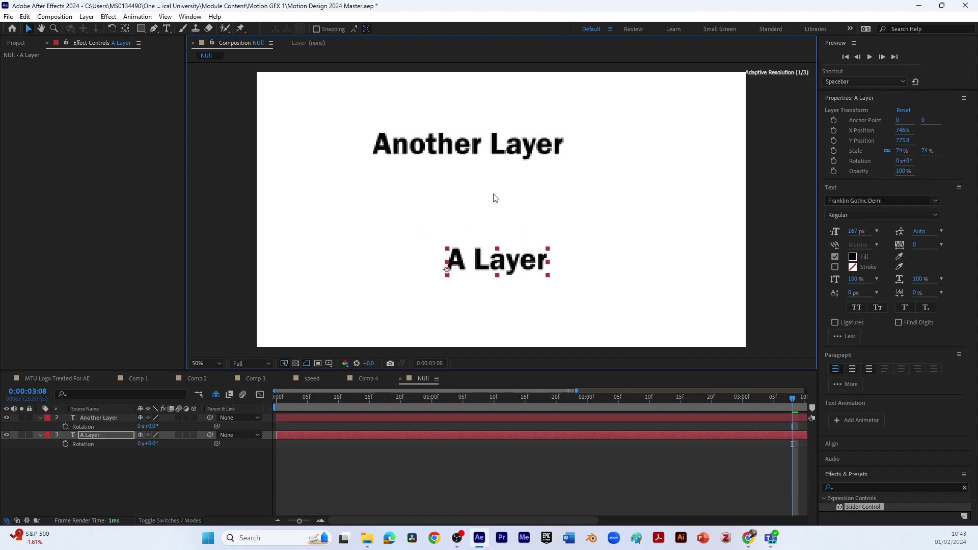
click(479, 159)
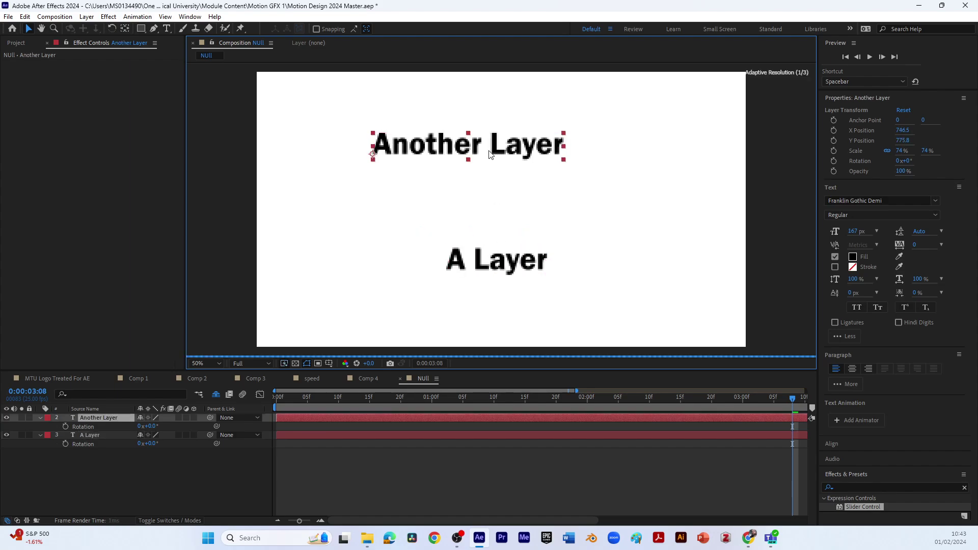
click(98, 443)
shift+click(99, 427)
shift+click(99, 437)
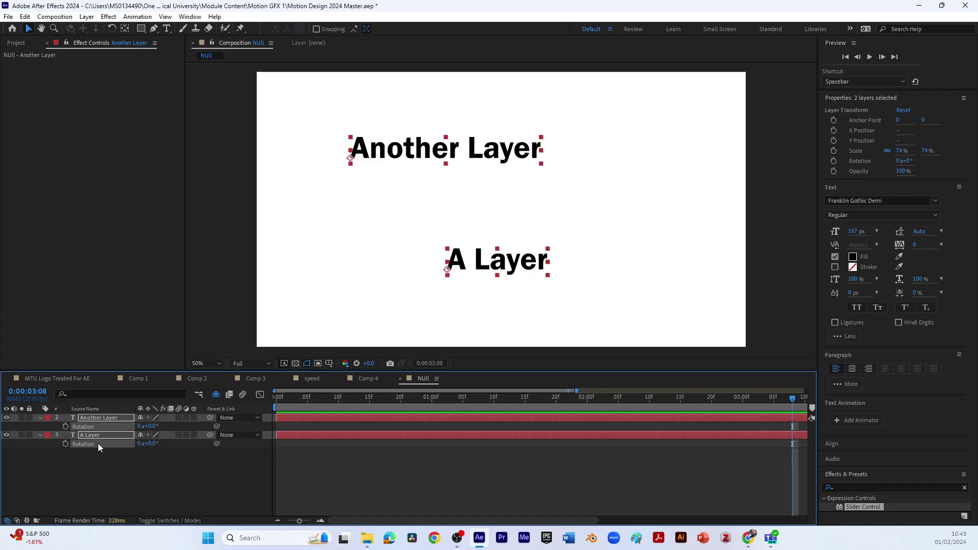
key(p)
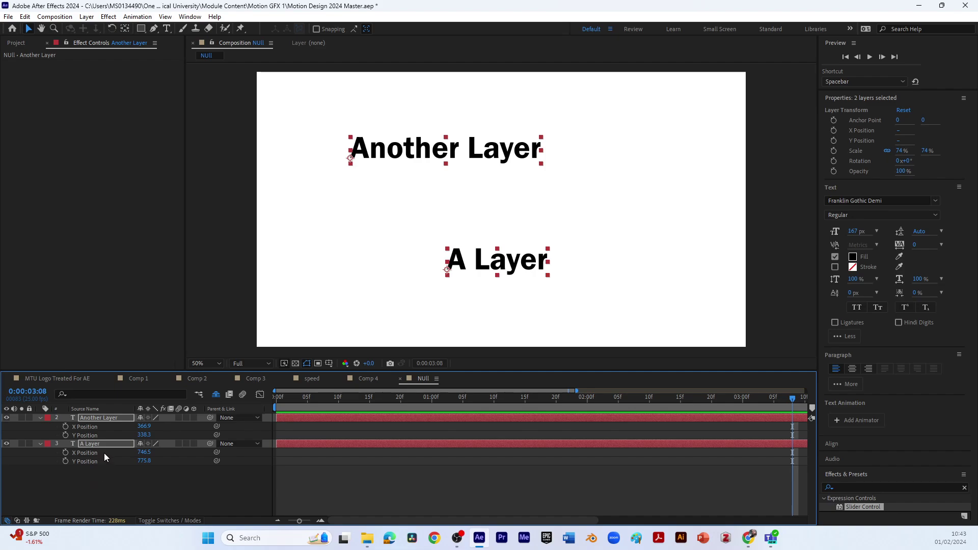
Select both text layers and hide their Position properties
click(133, 472)
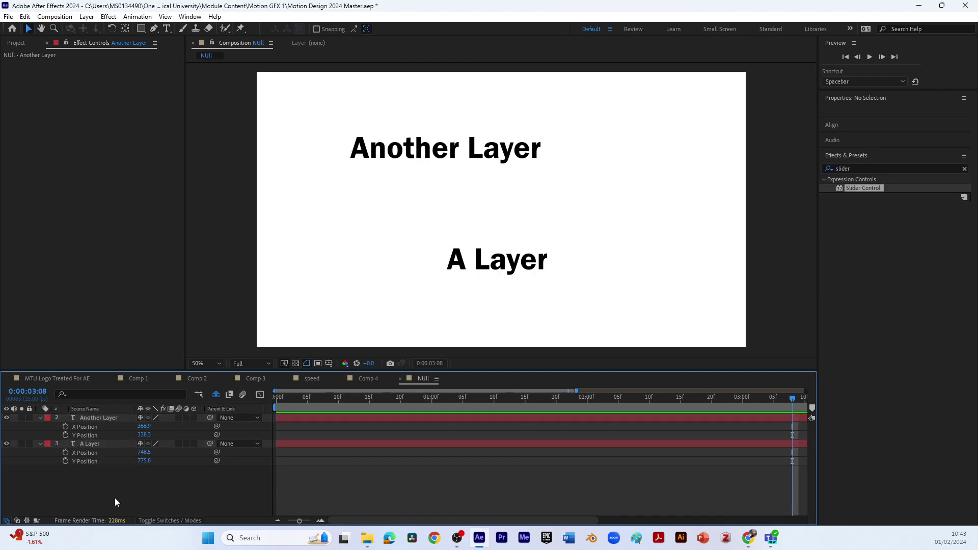
drag(102, 489, 118, 423)
key(p)
Bring up the composition's context menu for adding a new layer
right_click(100, 454)
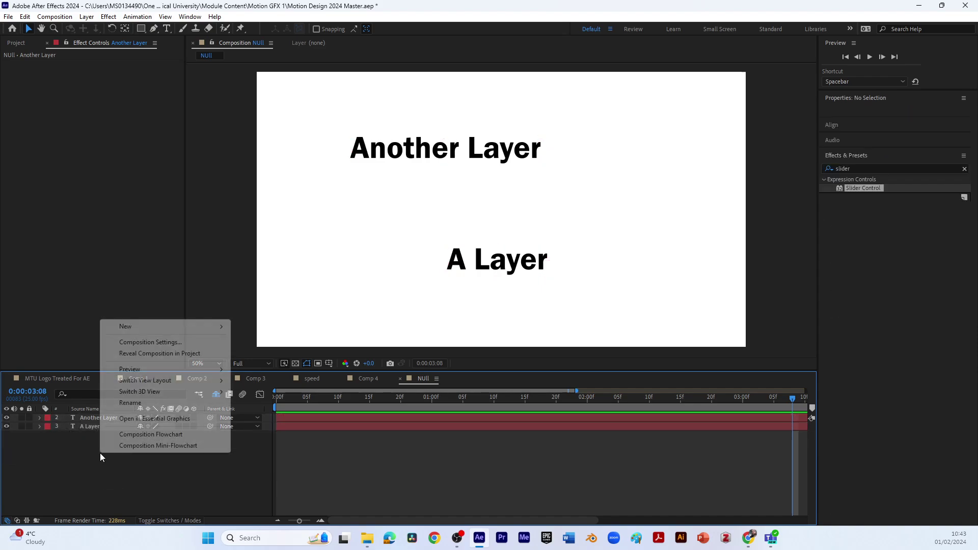
mouse_move(147, 331)
click(62, 480)
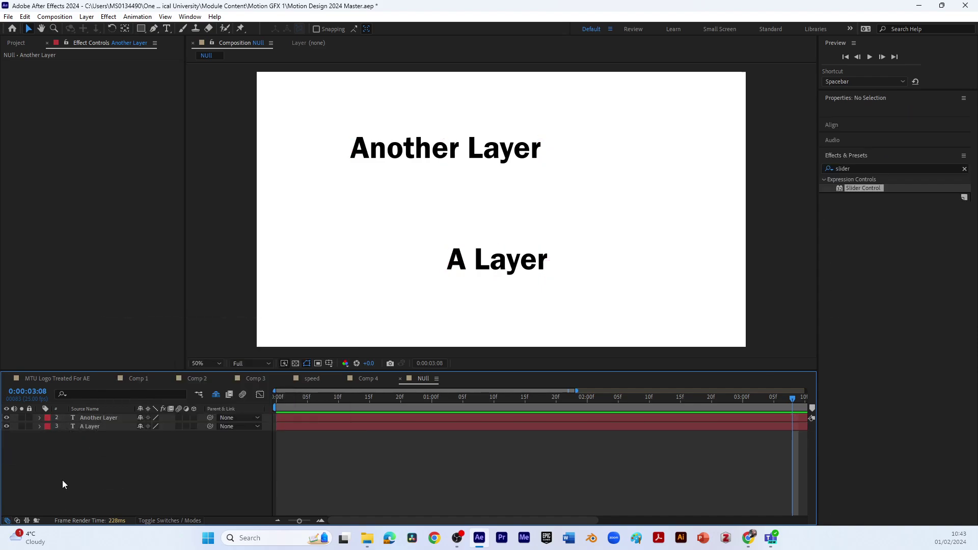
right_click(80, 468)
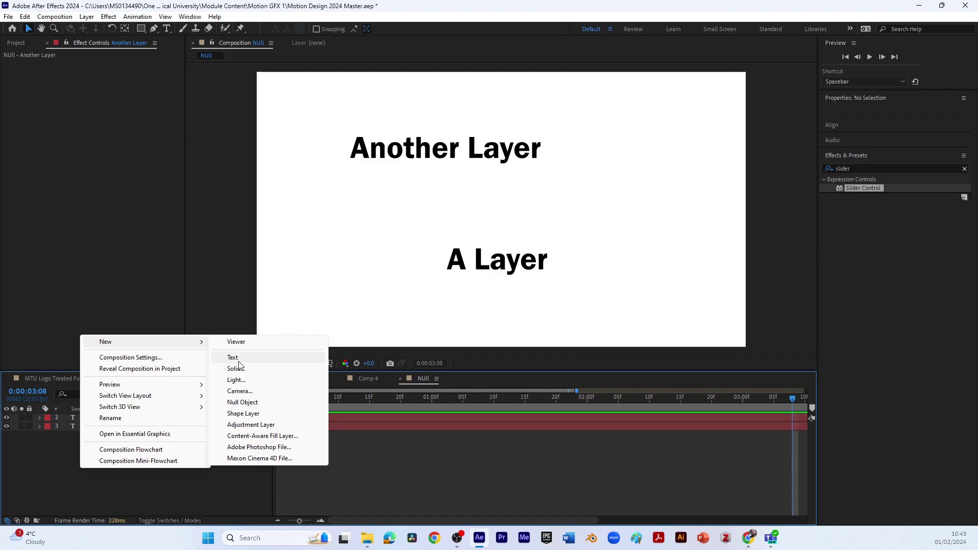
right_click(42, 463)
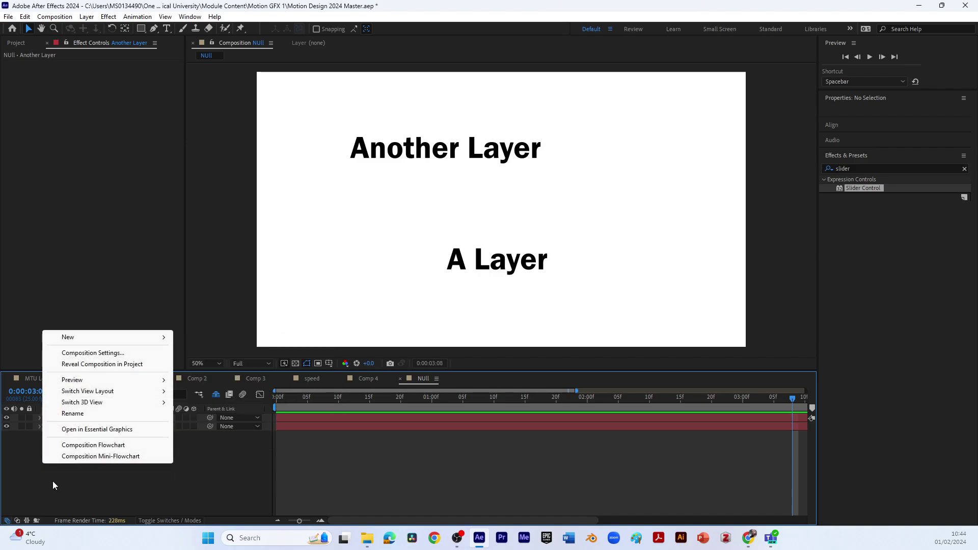
right_click(221, 164)
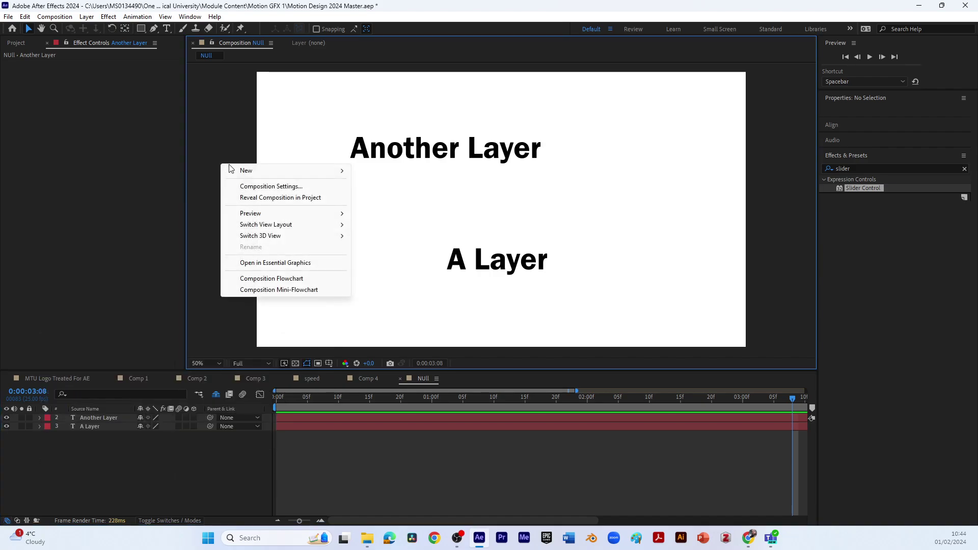
click(156, 457)
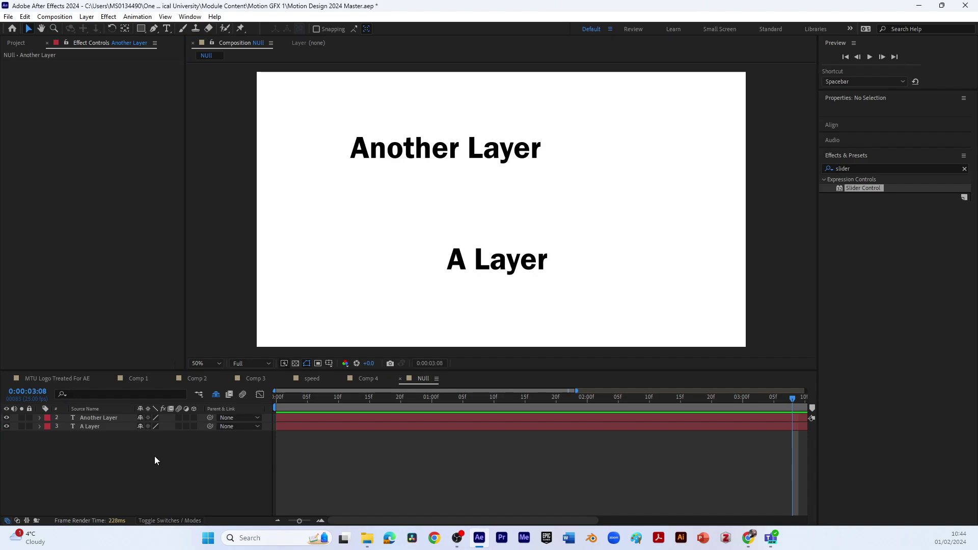
right_click(99, 455)
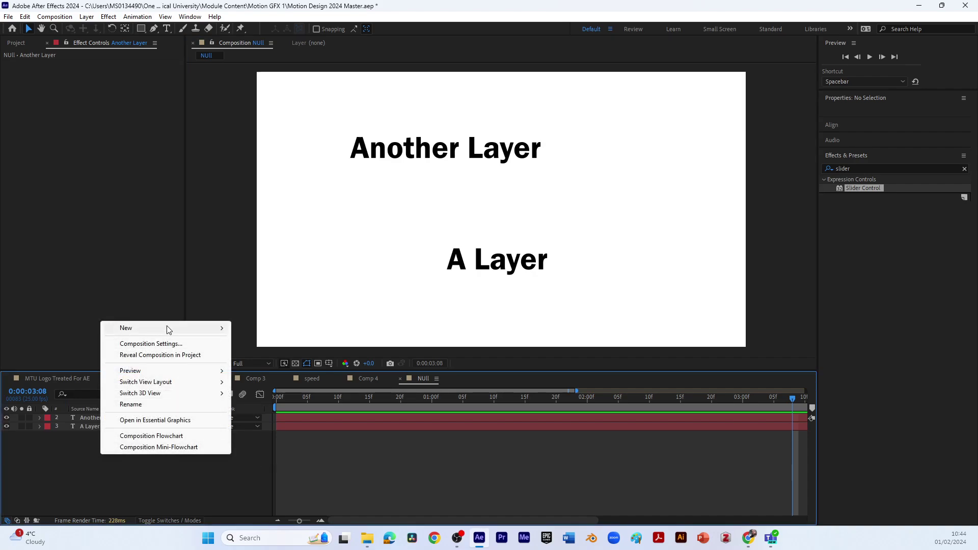
Add Null Object 'Null 5' and move it up-left of centre to 852, 464
click(291, 388)
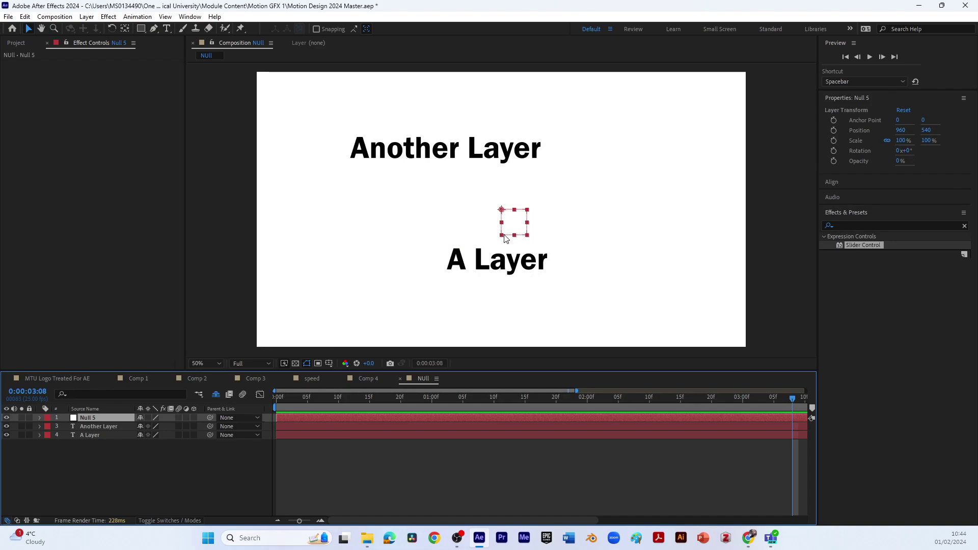
key(Return)
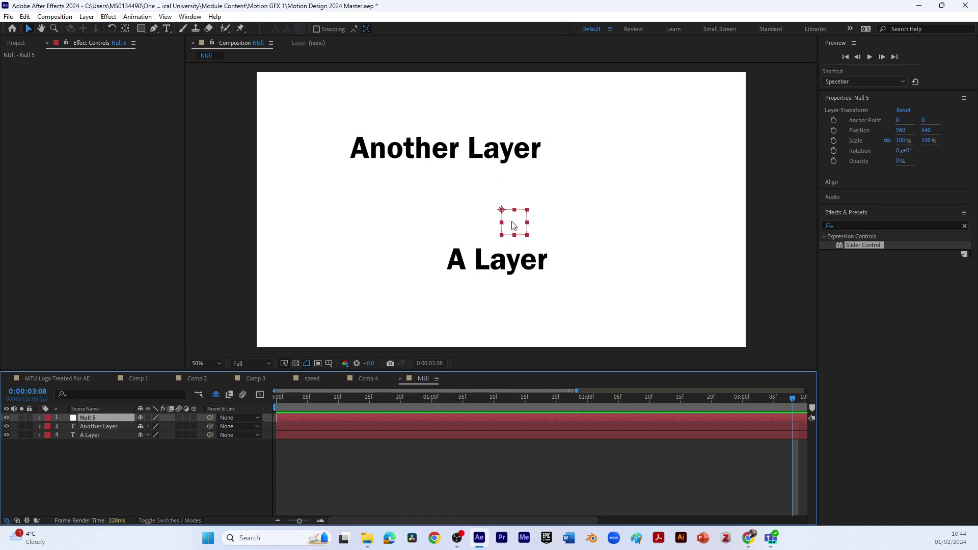
drag(513, 225, 486, 202)
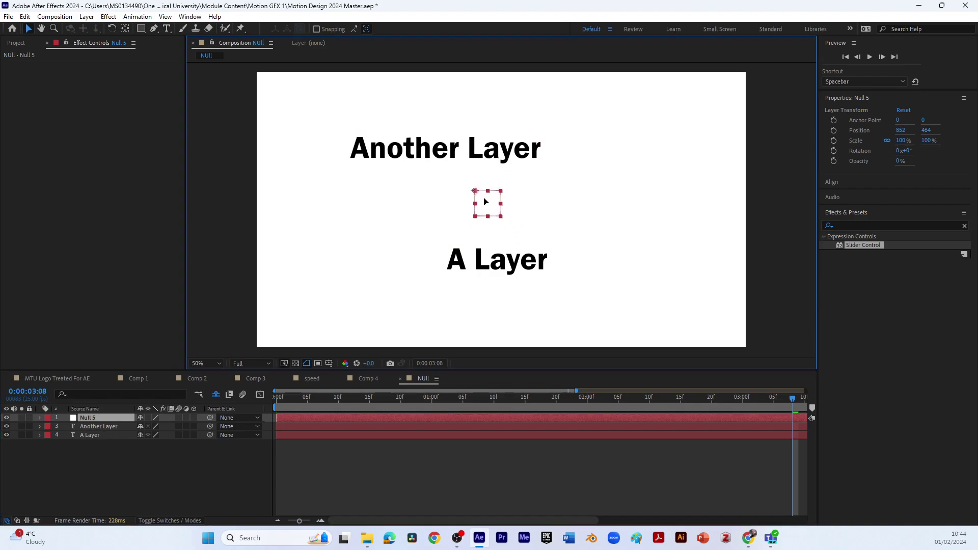
click(86, 426)
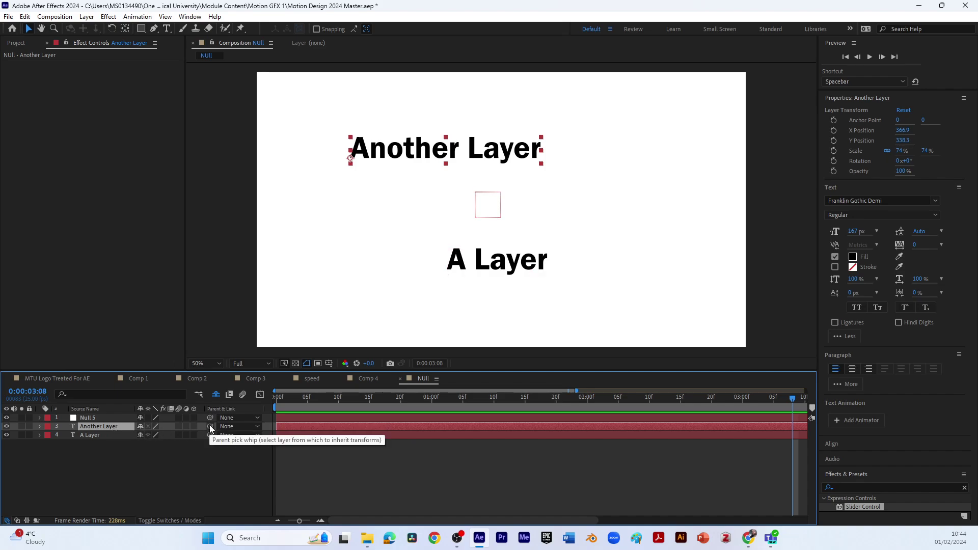
Parent Another Layer and A Layer to Null 5, then move the null to 876, 452
drag(202, 426, 107, 420)
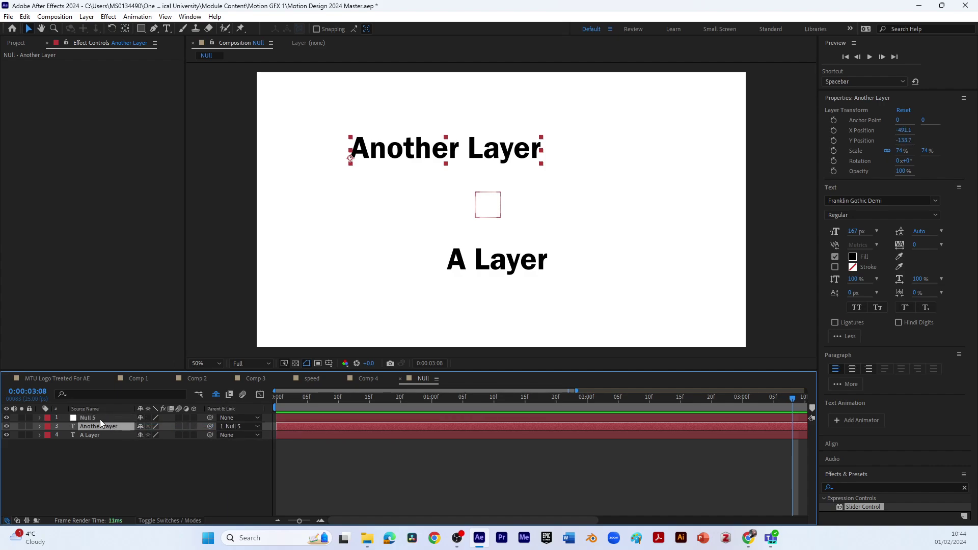
click(96, 417)
mouse_move(495, 207)
mouse_down()
mouse_move(505, 217)
mouse_move(504, 200)
mouse_up()
click(104, 437)
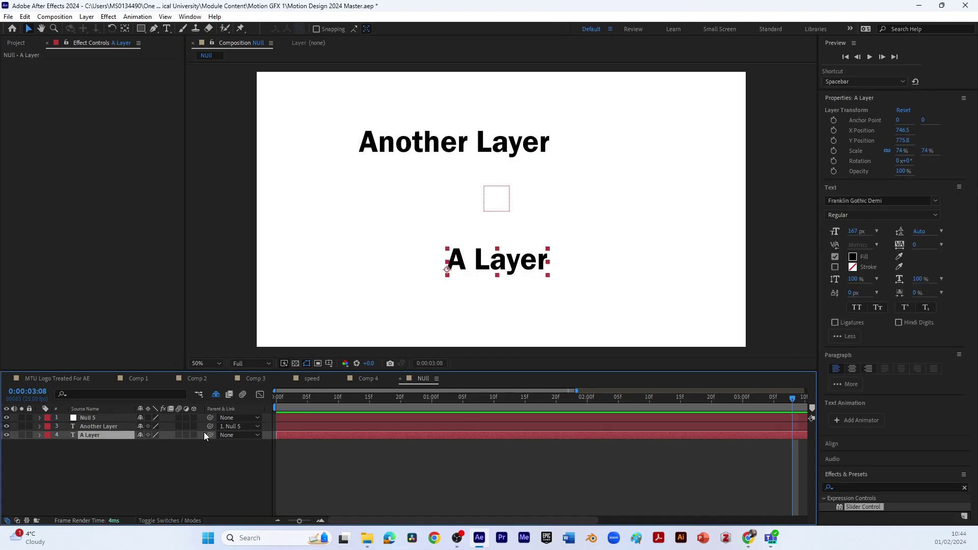
drag(210, 435, 106, 422)
mouse_move(505, 206)
mouse_down()
mouse_move(493, 200)
mouse_move(493, 213)
mouse_up()
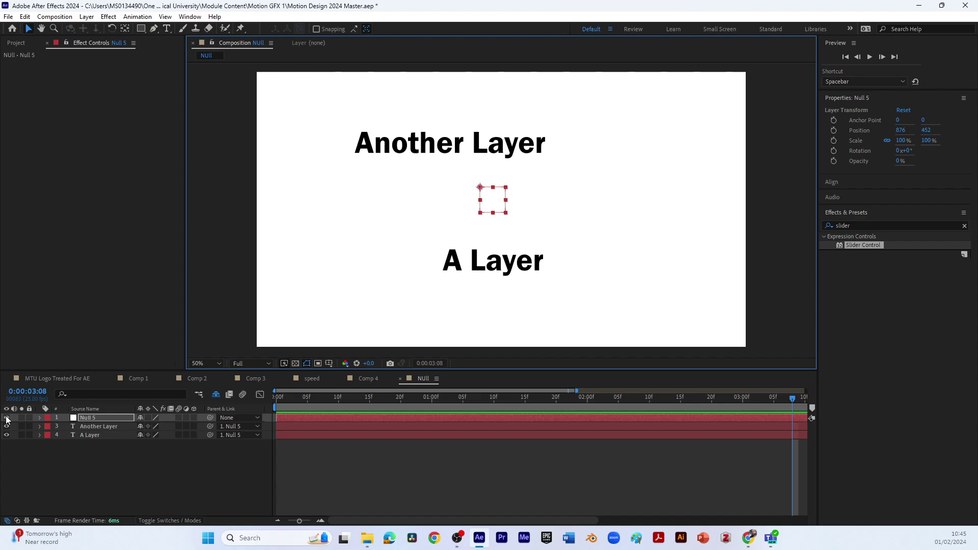
Hide Null 5 and both text layers, show the particles layer, and preview from the start
drag(7, 418, 32, 442)
click(217, 394)
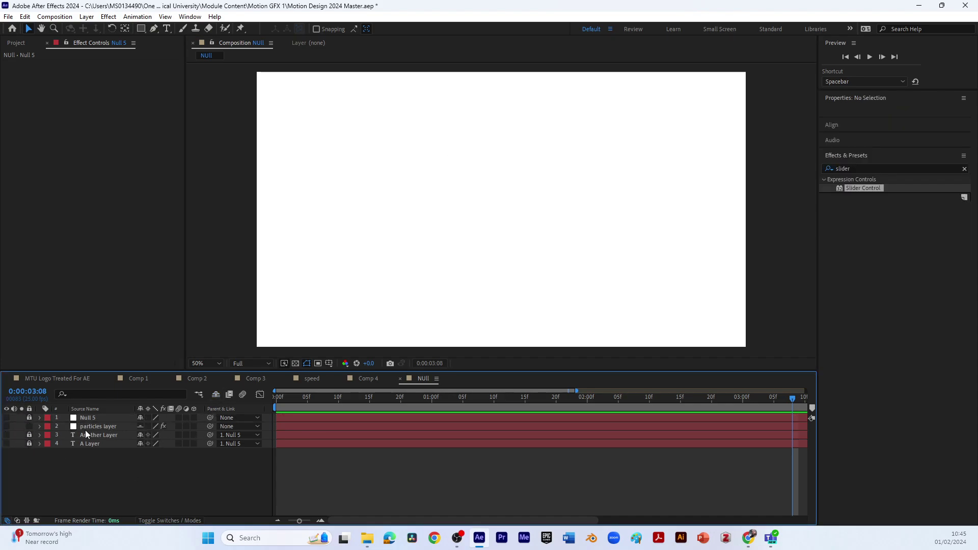
click(6, 427)
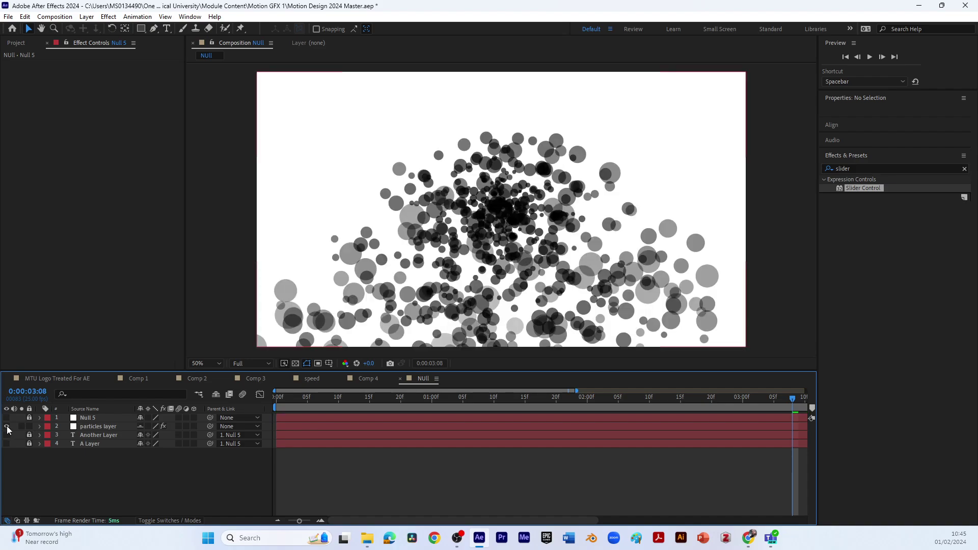
drag(297, 399, 286, 398)
key(space)
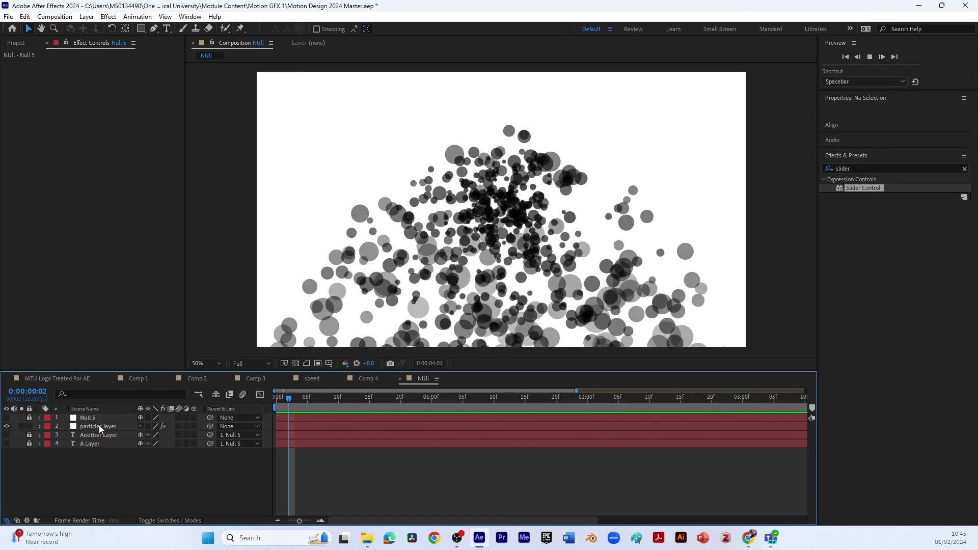
Shift the particles layer to Position 669, 540 and turn on the transparency grid
click(99, 425)
key(p)
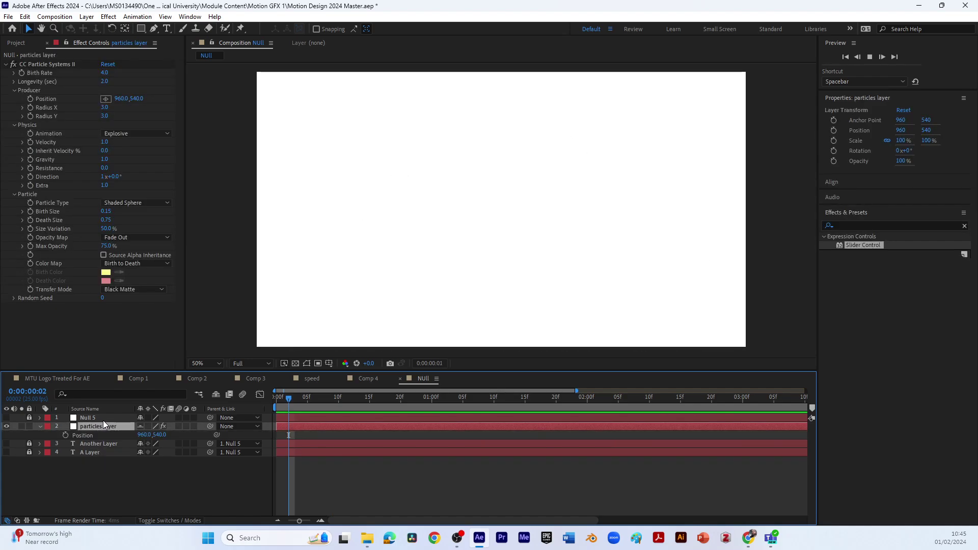
drag(144, 436, 78, 451)
drag(135, 436, 91, 438)
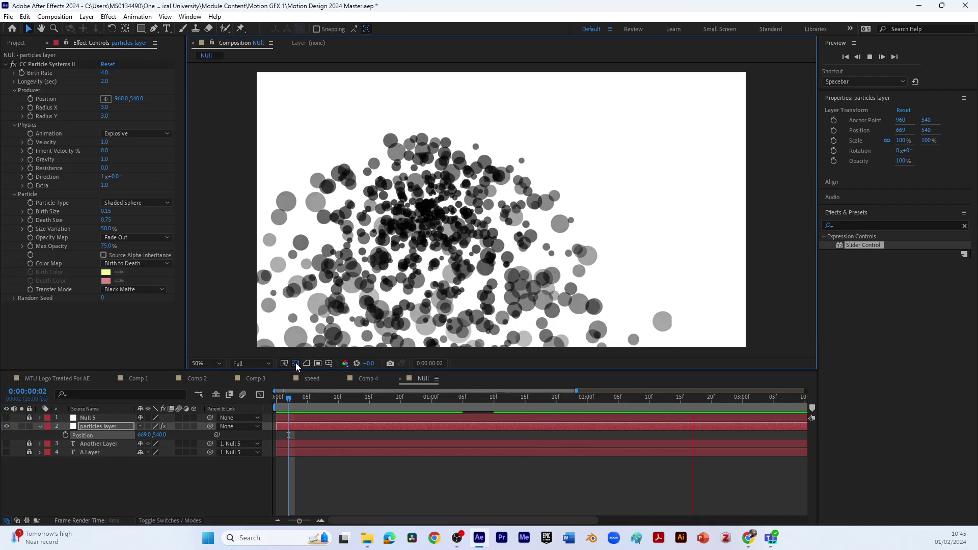
click(296, 363)
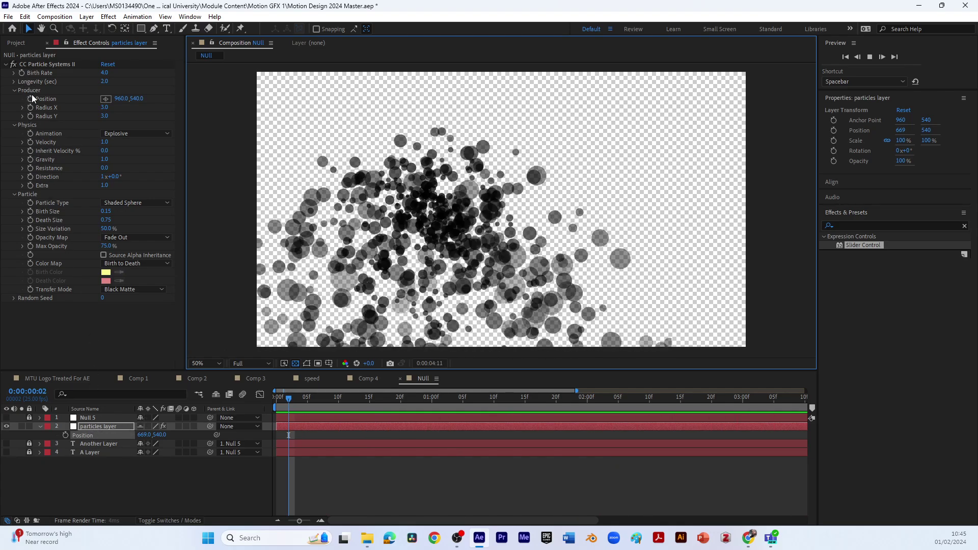
Try producer positions near the top-left and at the right edge of the comp
click(106, 99)
click(344, 119)
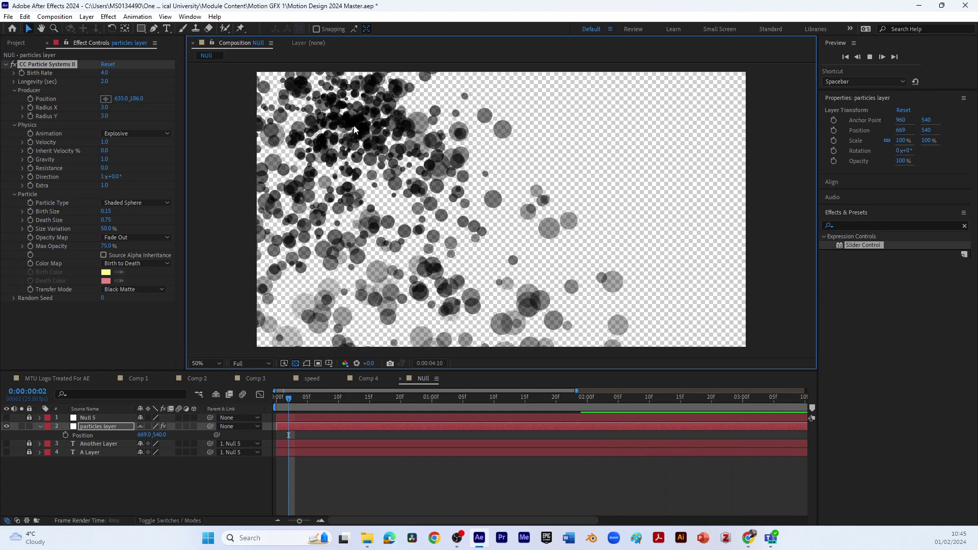
click(106, 98)
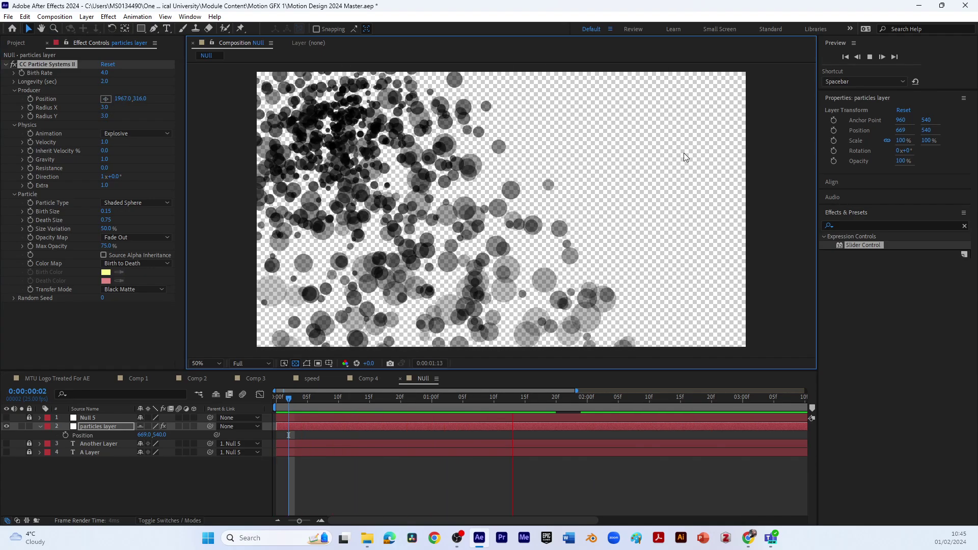
click(684, 153)
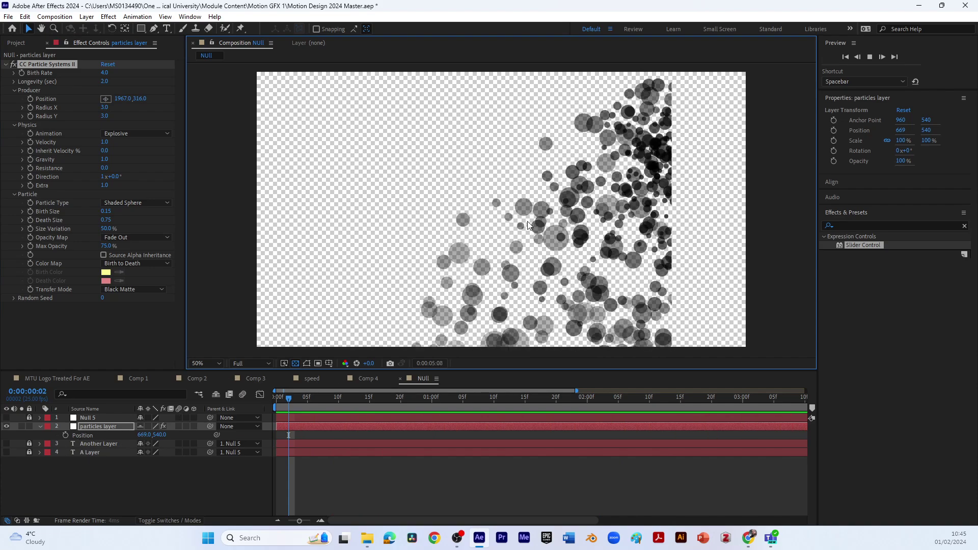
Reset the layer Position to 960, 540 and place the producer at 658, 244
right_click(114, 437)
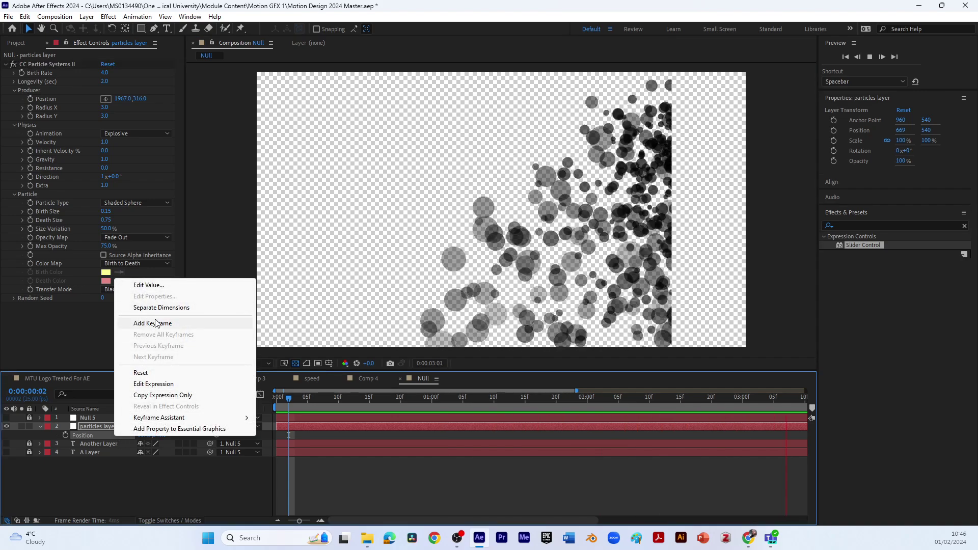
click(166, 372)
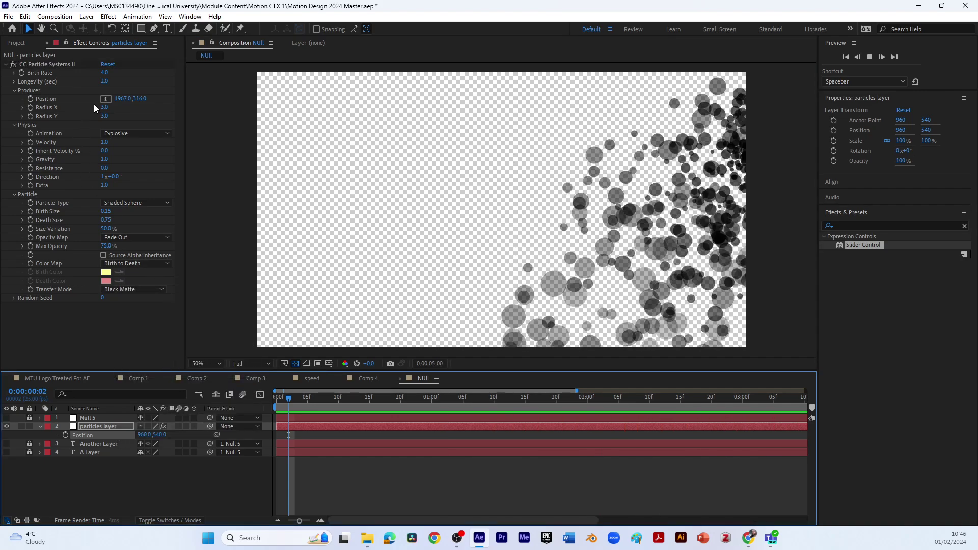
click(45, 64)
drag(758, 152, 425, 135)
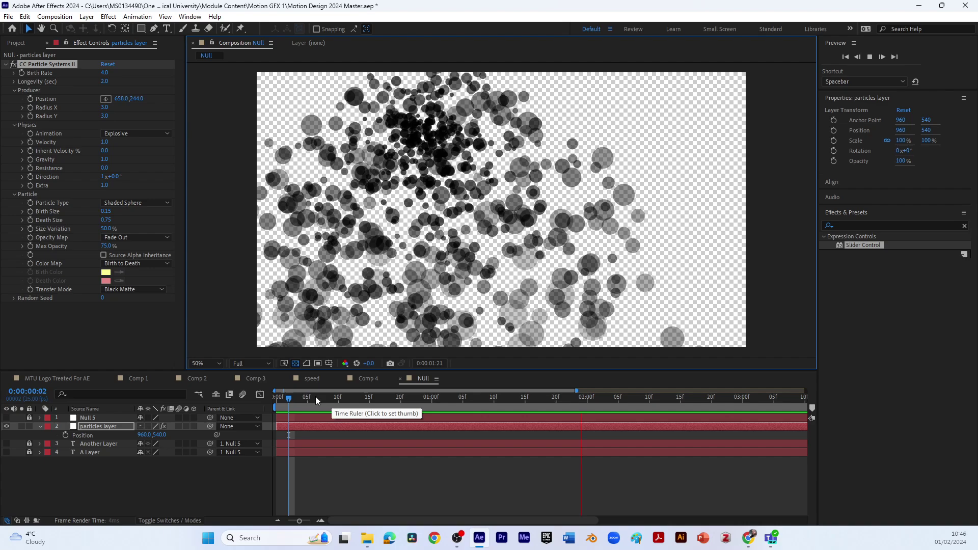
drag(316, 396, 426, 409)
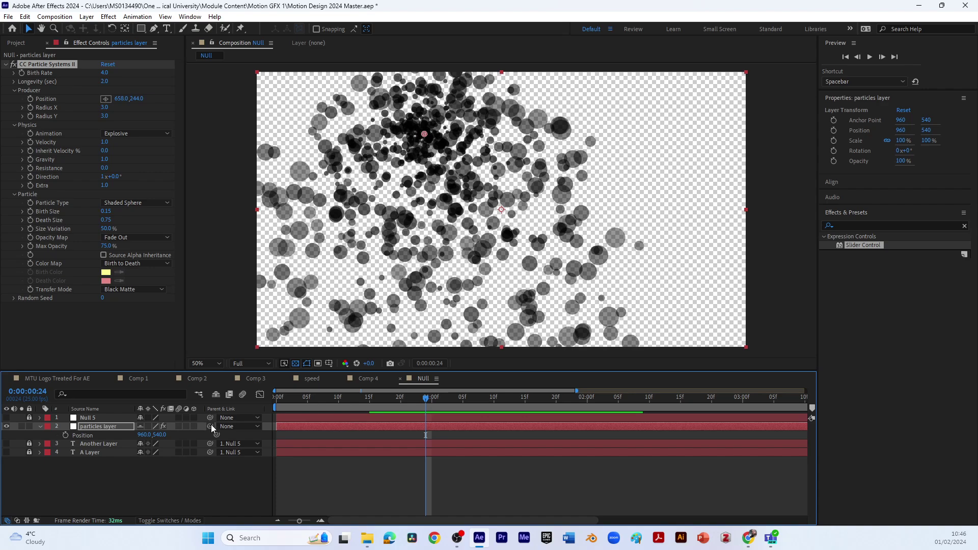
Pick-whip CC Particle Systems II's Producer Position to Null 5's Position, reading 876, 452
click(96, 426)
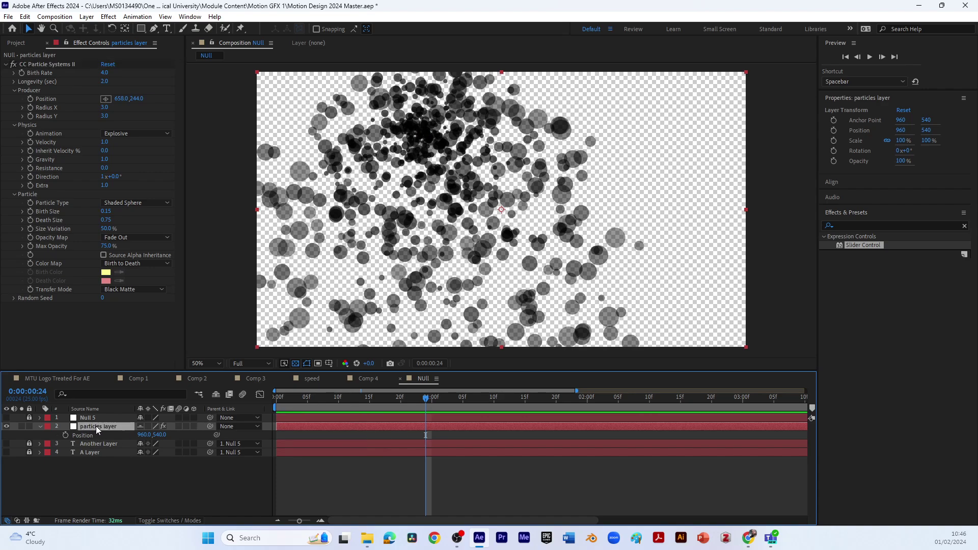
key(e)
click(57, 436)
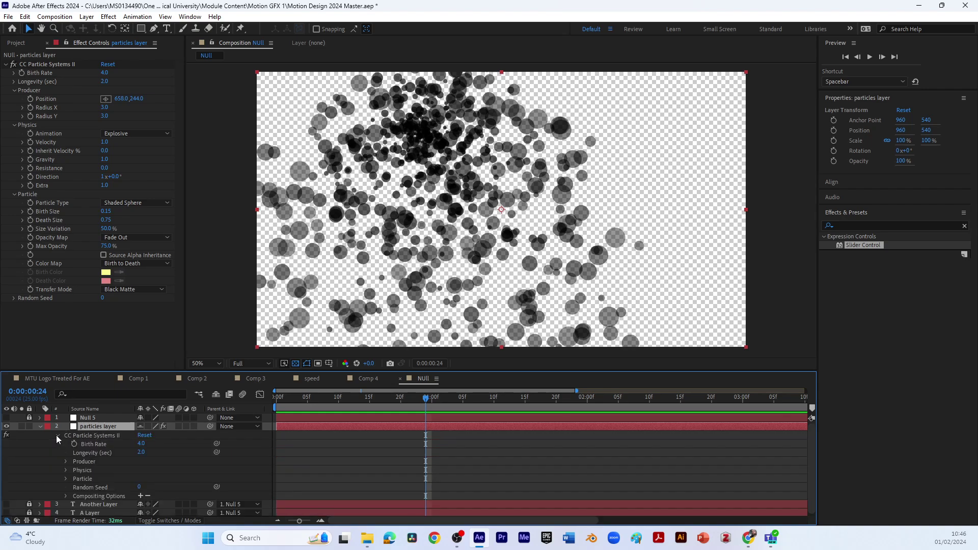
click(64, 461)
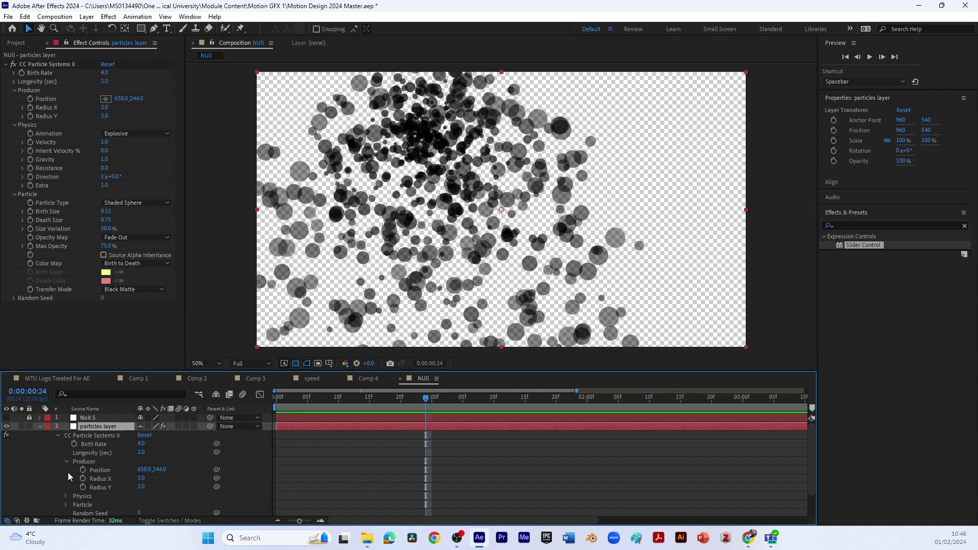
click(106, 470)
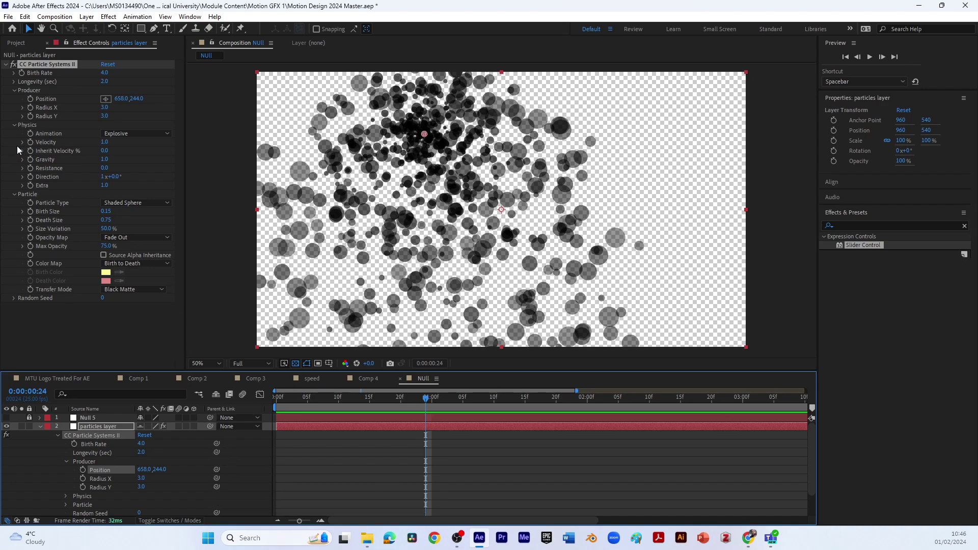
click(39, 418)
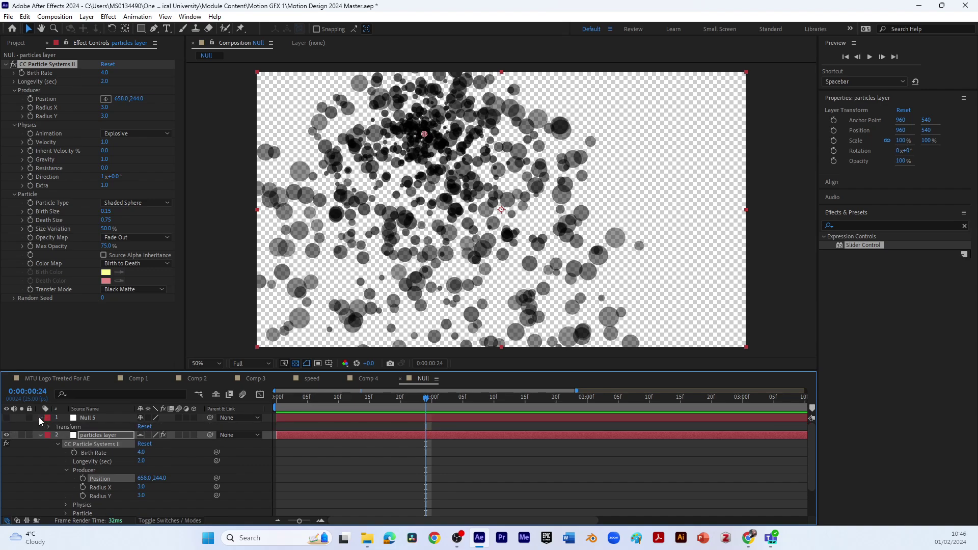
click(92, 419)
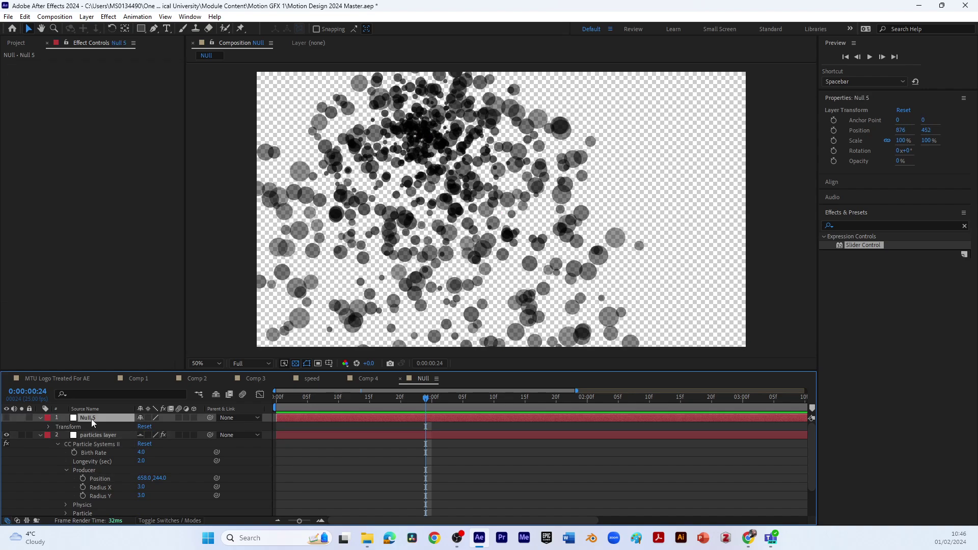
key(p)
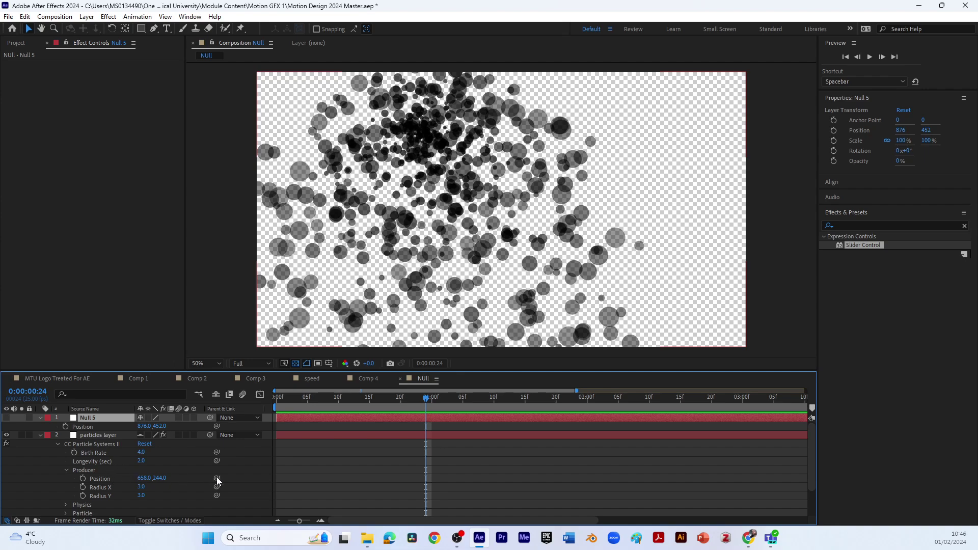
drag(217, 478, 151, 427)
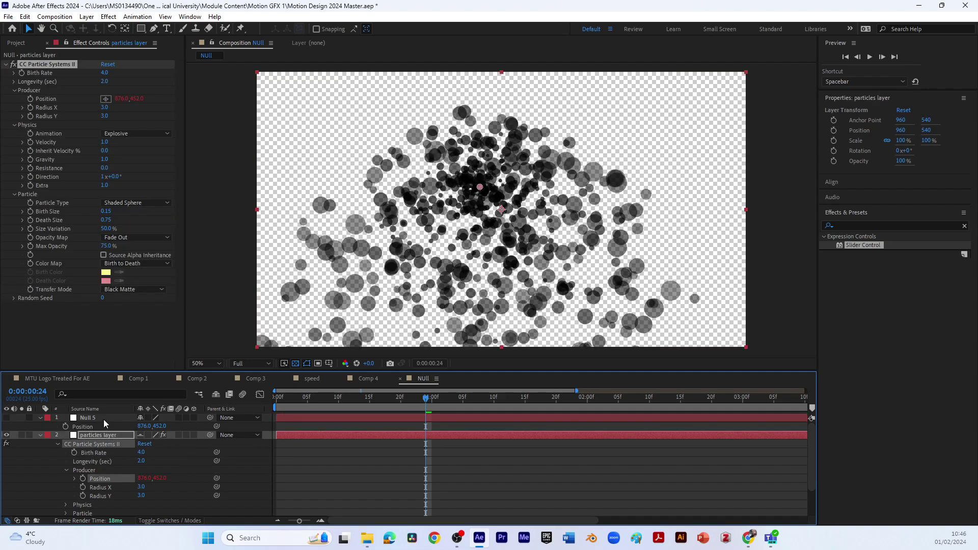
Show Null 5, move it to the left edge (60,468) at 0:00, and set a Position keyframe
click(102, 418)
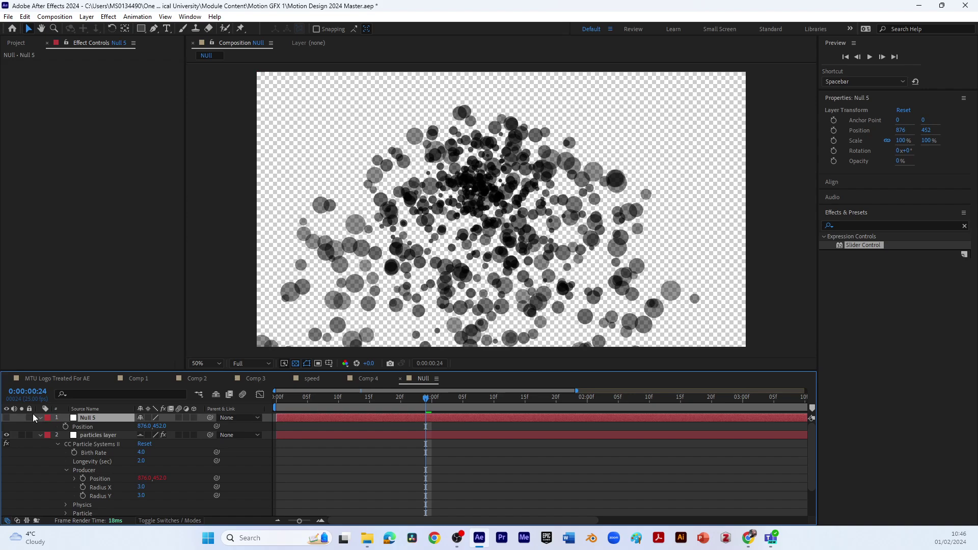
click(7, 418)
click(286, 398)
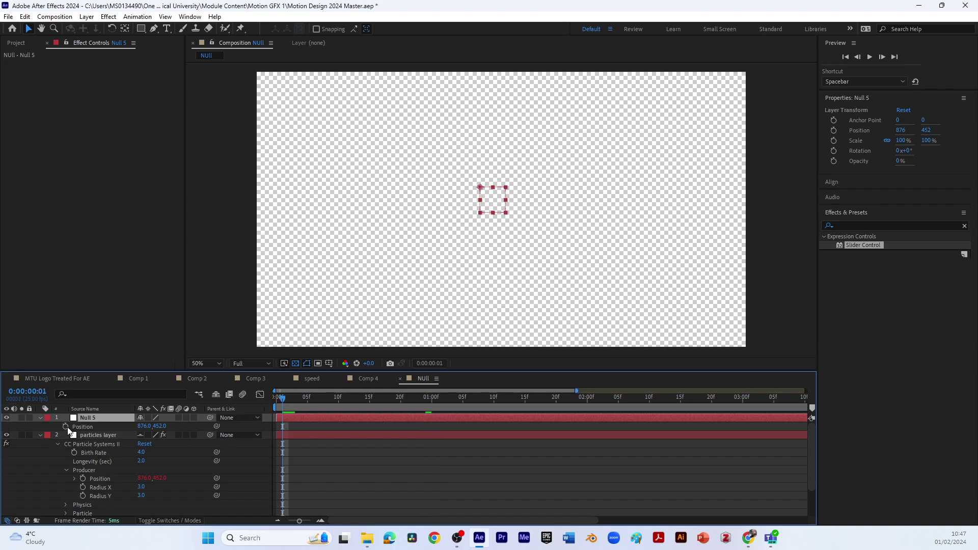
drag(284, 399, 275, 398)
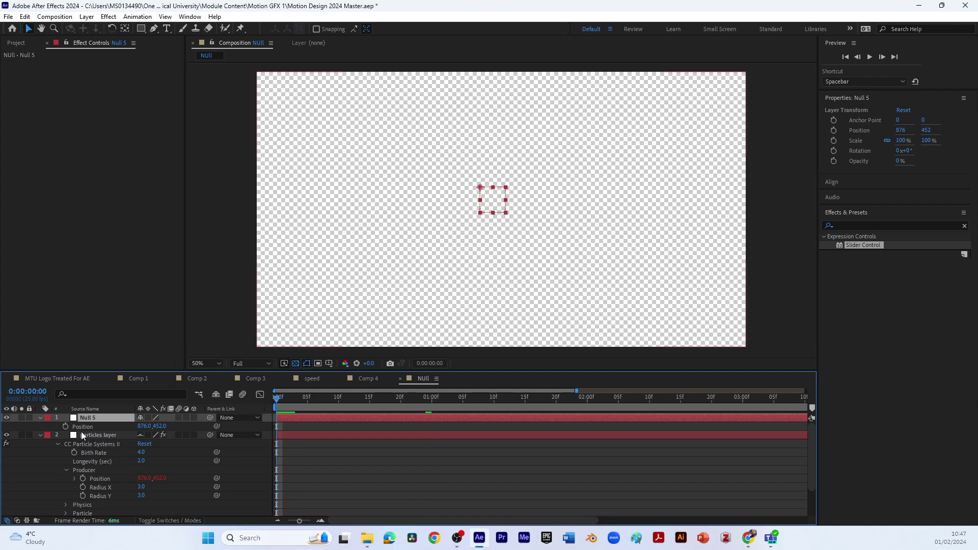
drag(496, 199, 282, 202)
key(Caps_Lock)
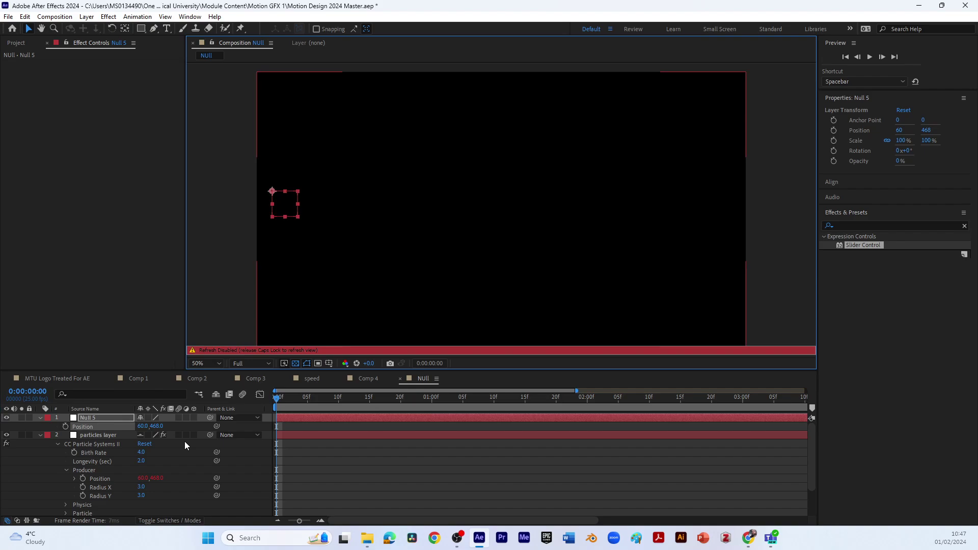
key(Caps_Lock)
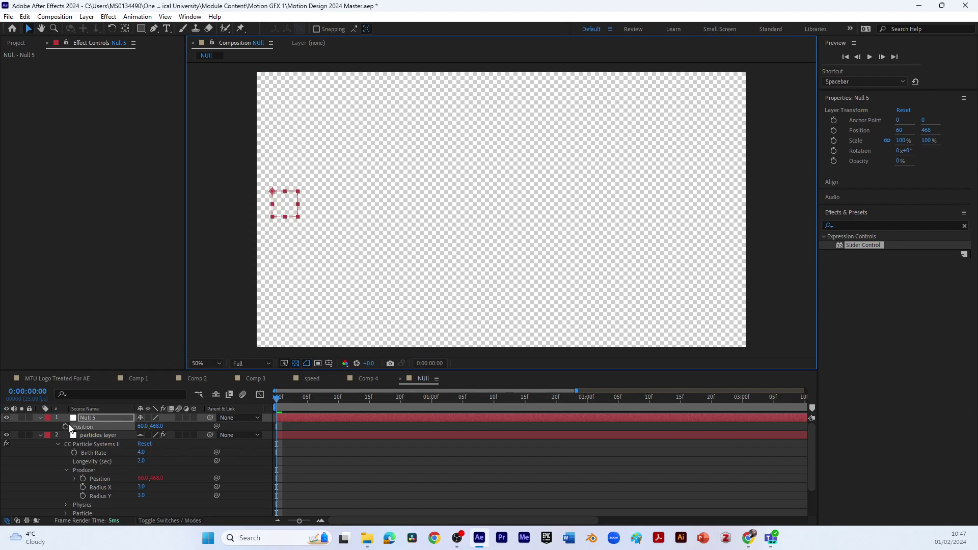
click(66, 427)
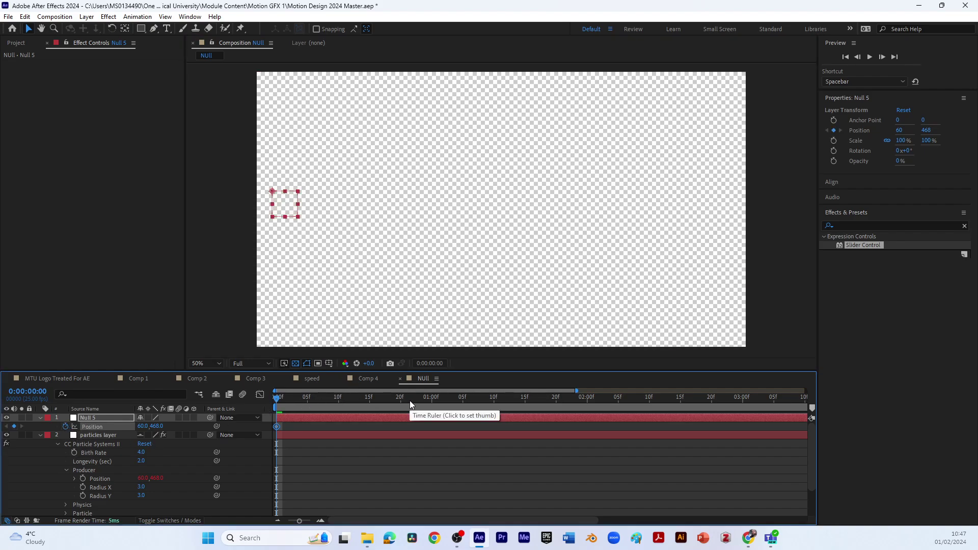
At 2:00, move Null 5 right to 1884,460 and preview the sweep
click(41, 391)
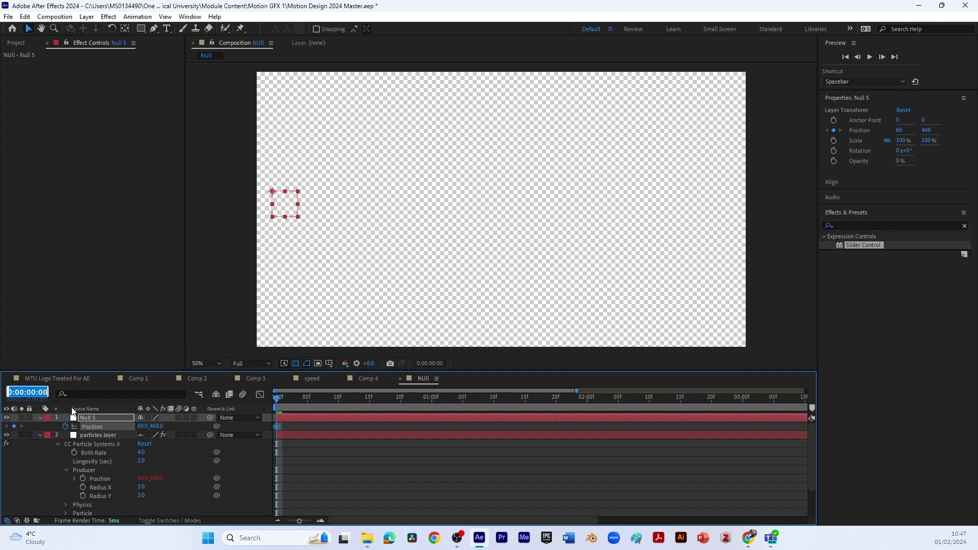
text(200)
key(Return)
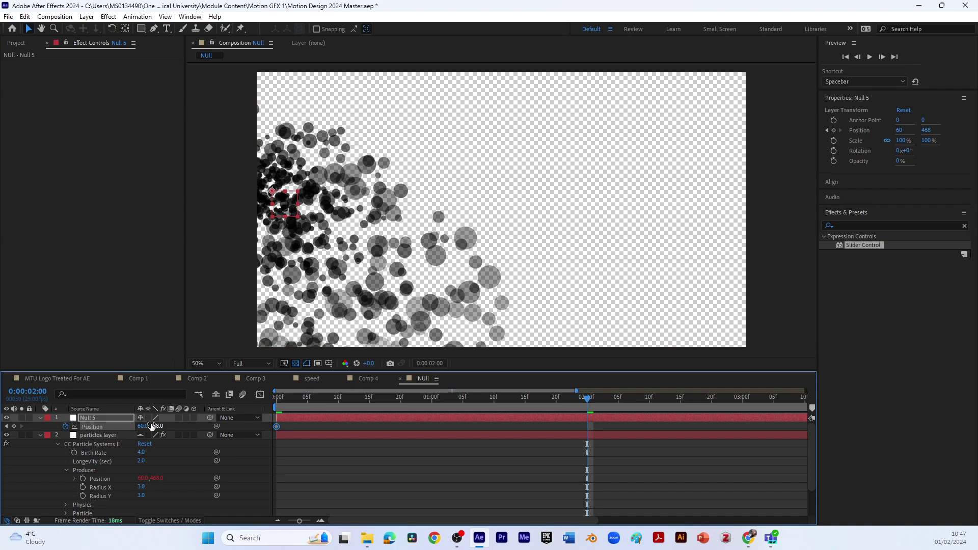
drag(142, 428, 261, 401)
key(space)
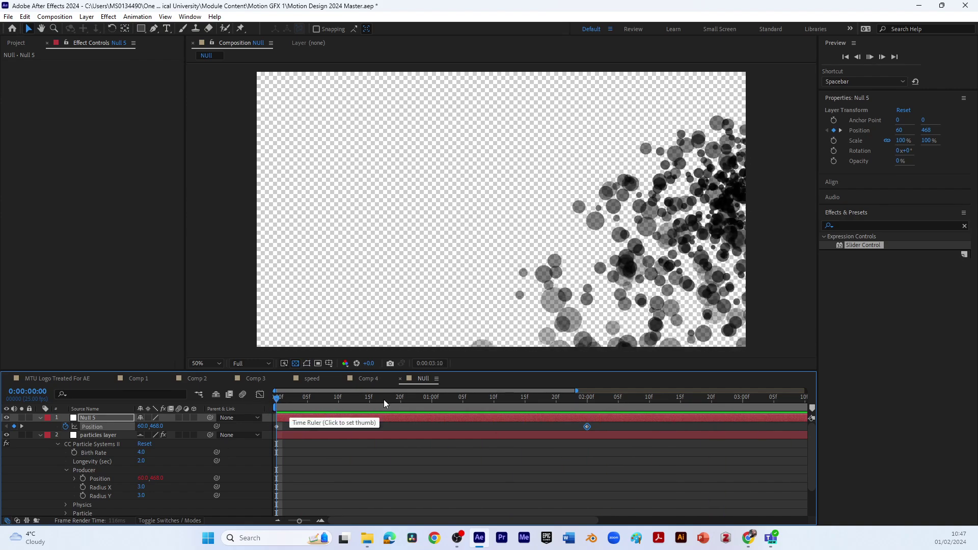
Zoom the timeline out and move the 2-second Position keyframe to 1 second
key(space)
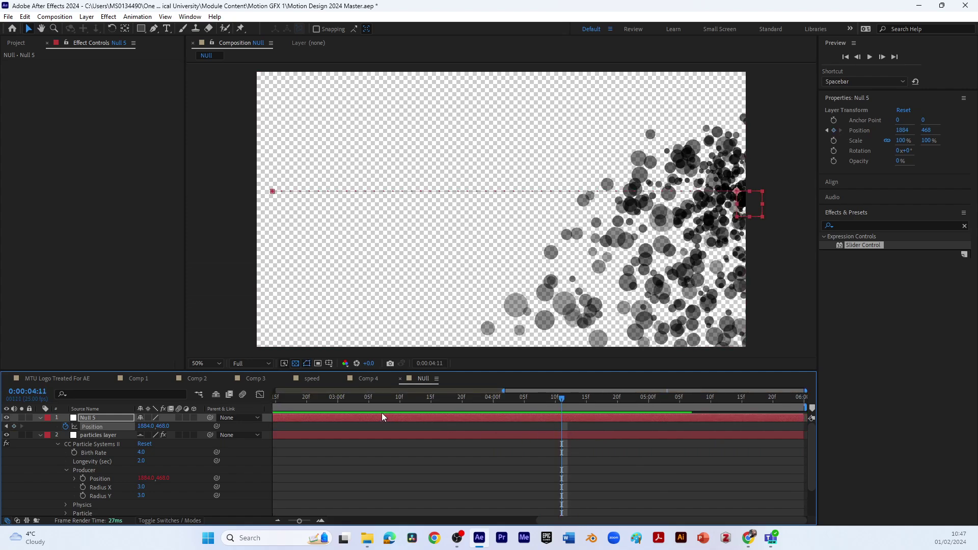
drag(299, 521, 289, 521)
drag(450, 424, 371, 429)
drag(451, 427, 365, 427)
Paste the starting position (60,468) as a keyframe at 2 seconds and preview from the start
click(277, 427)
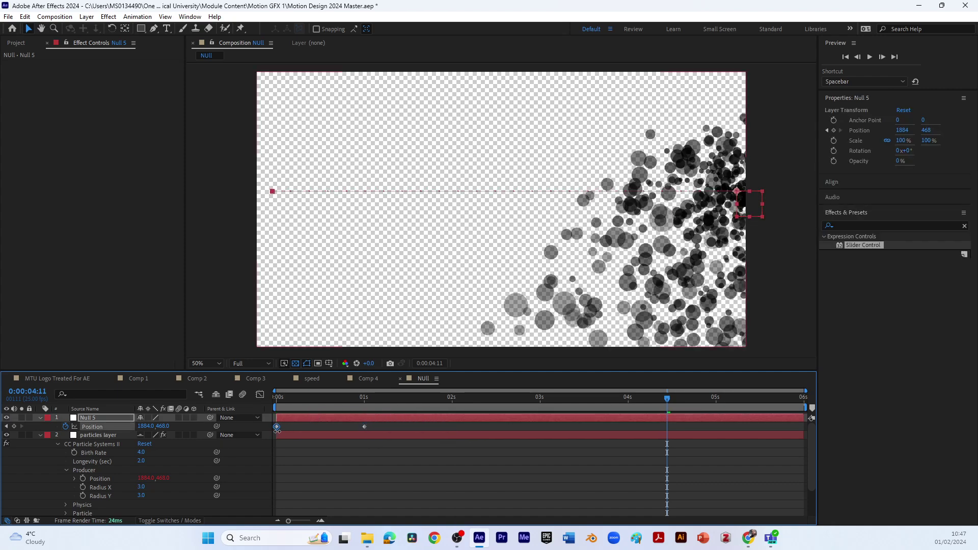
click(451, 399)
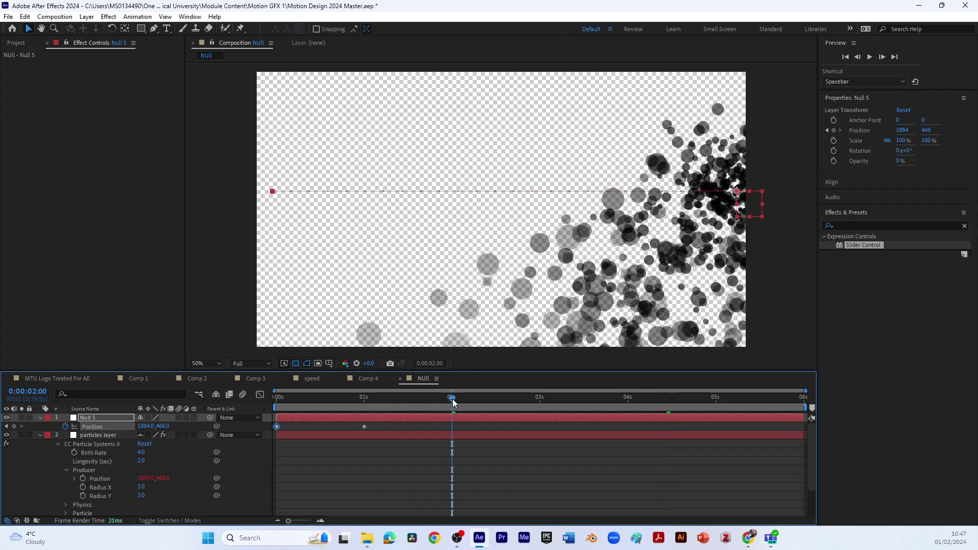
key(ctrl+v)
key(Home)
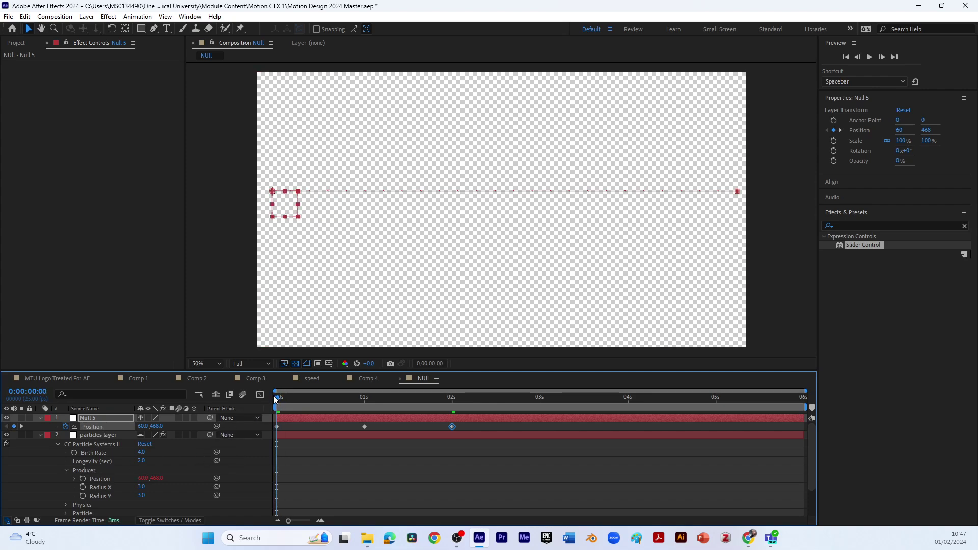
key(space)
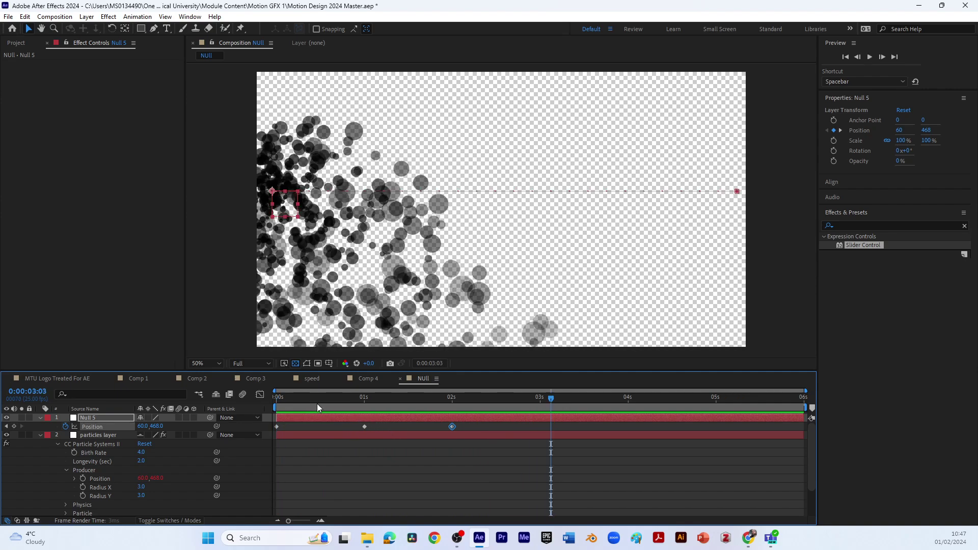
click(311, 397)
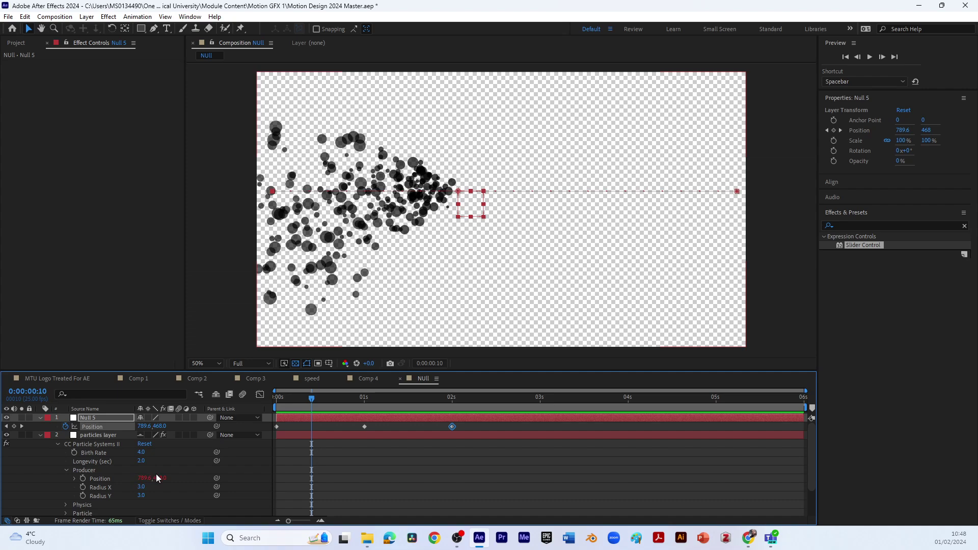
click(74, 478)
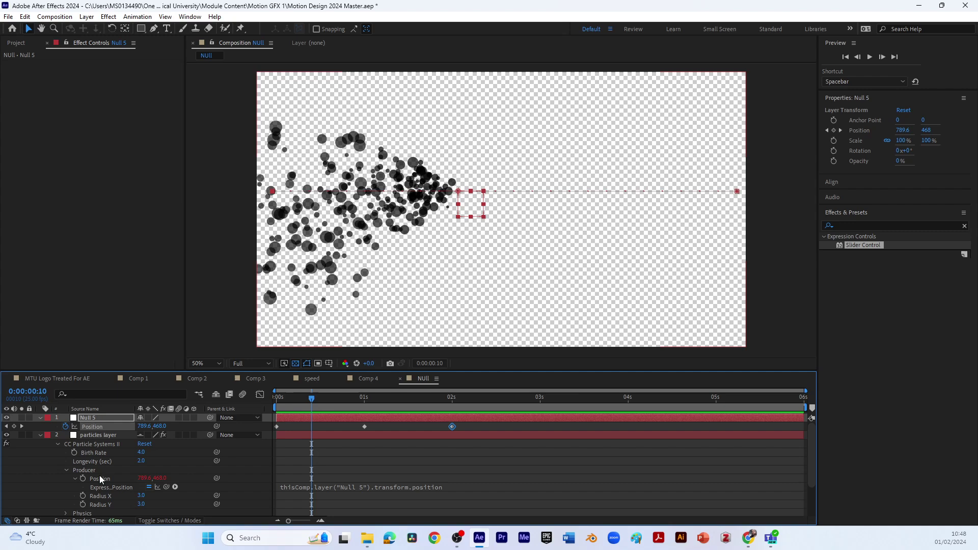
click(41, 435)
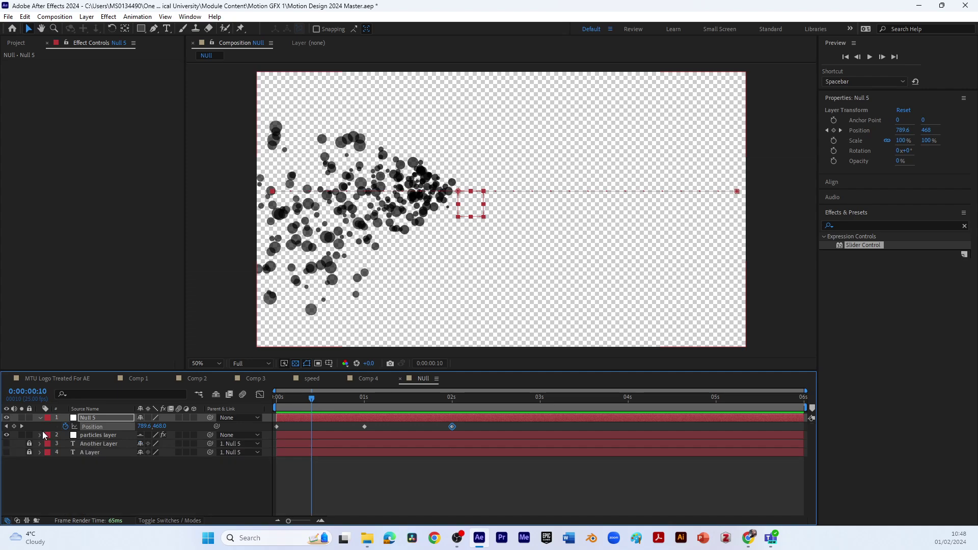